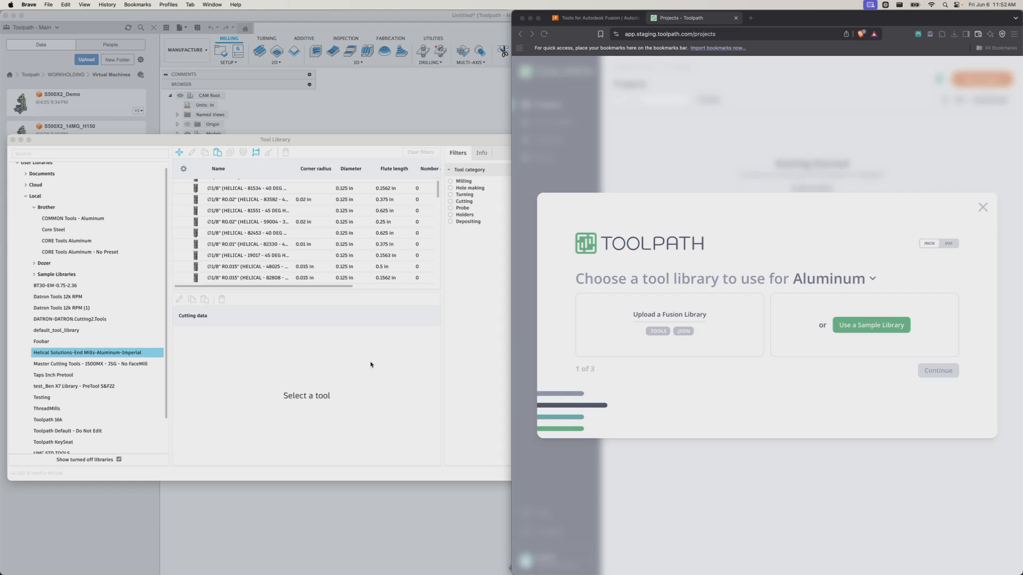
Export CORE Tools Aluminum to Downloads as CORE Tools Aluminum.json, overwriting the existing file
left_click(85, 306)
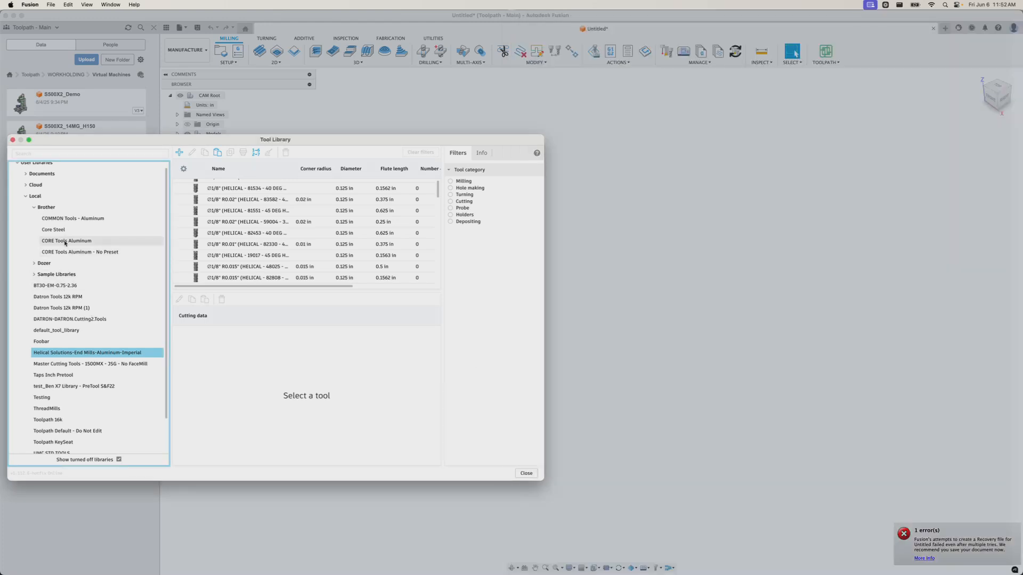
left_click(66, 242)
right_click(68, 242)
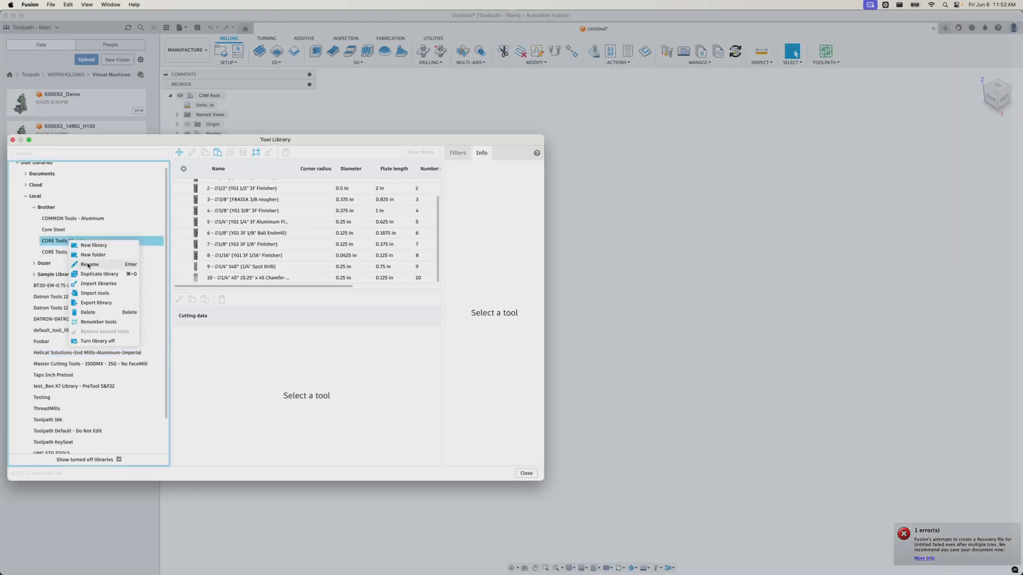
key("super+Tab")
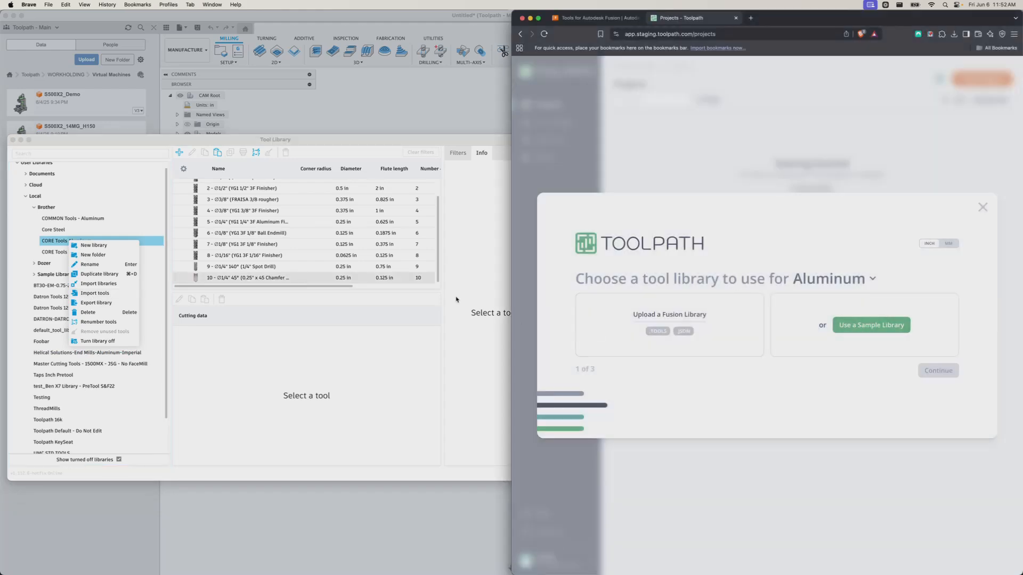
left_click(93, 302)
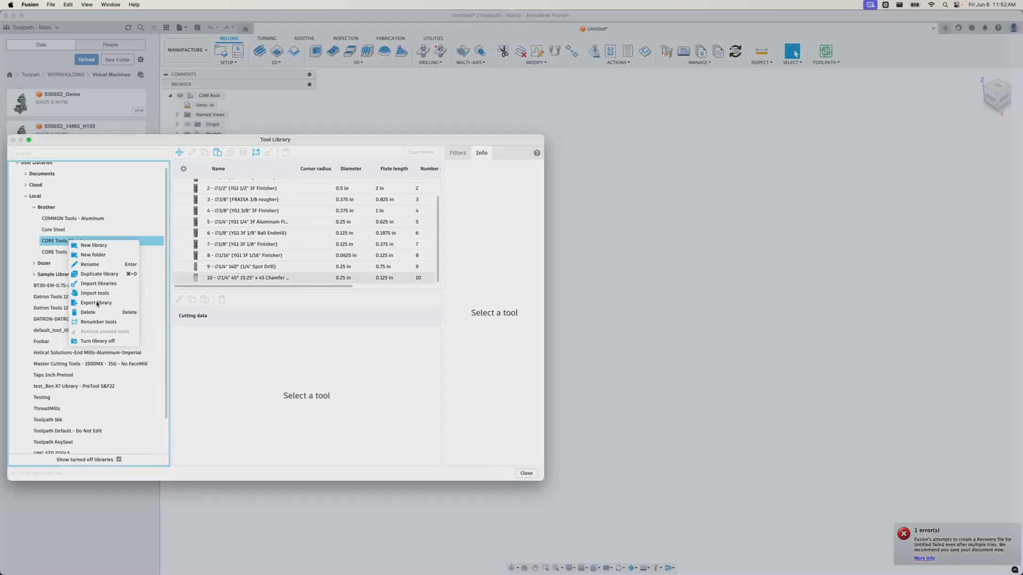
left_click(191, 248)
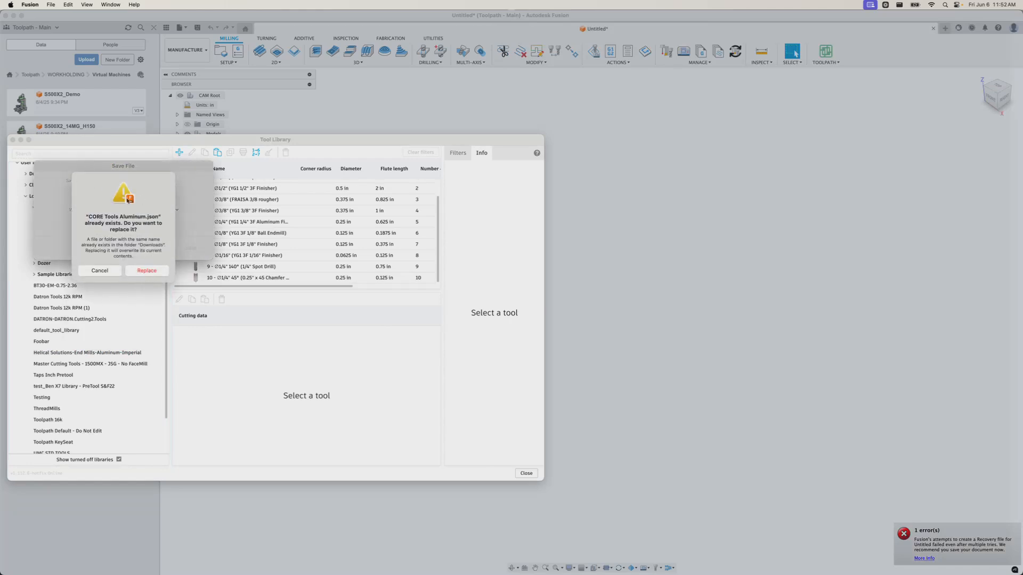
left_click(149, 272)
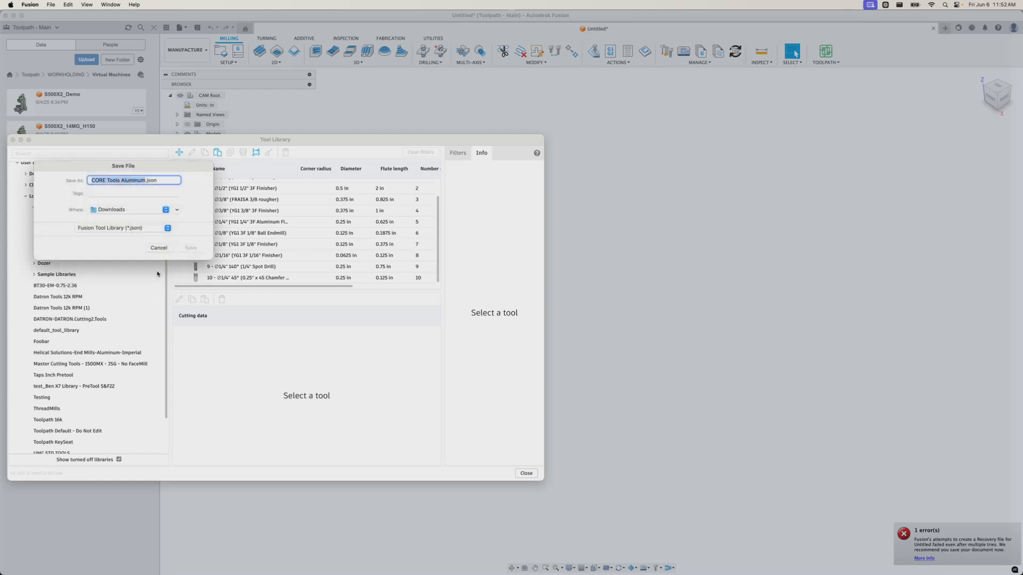
key("super+Tab")
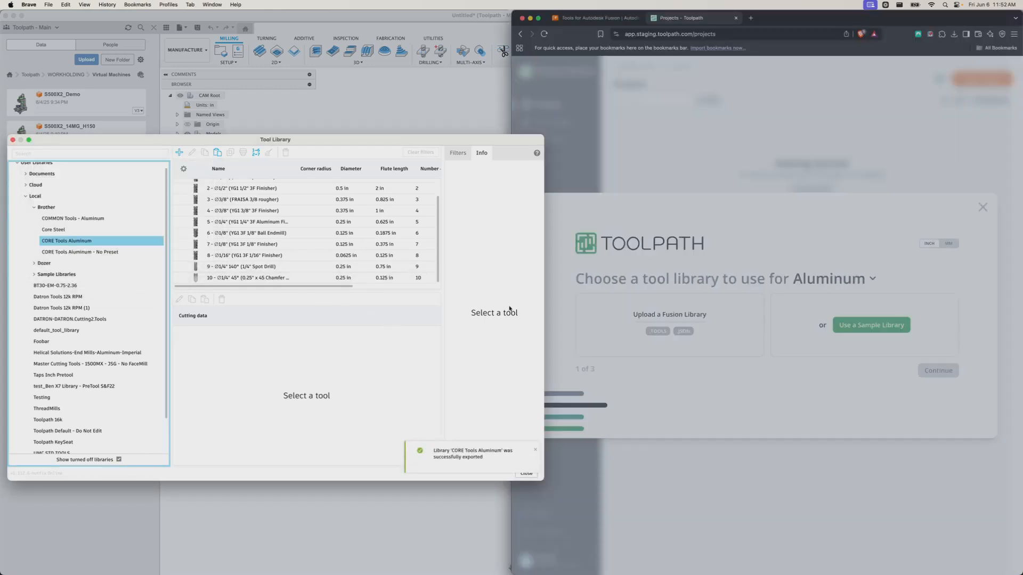
Upload CORE Tools Aluminum.json as the Fusion tool library for Aluminum
left_click(666, 316)
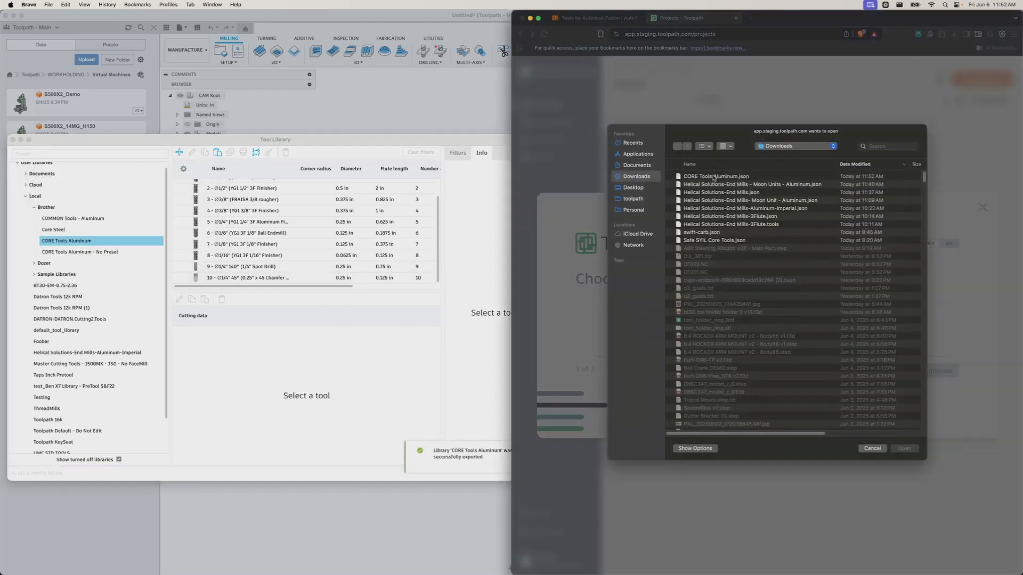
double_click(717, 175)
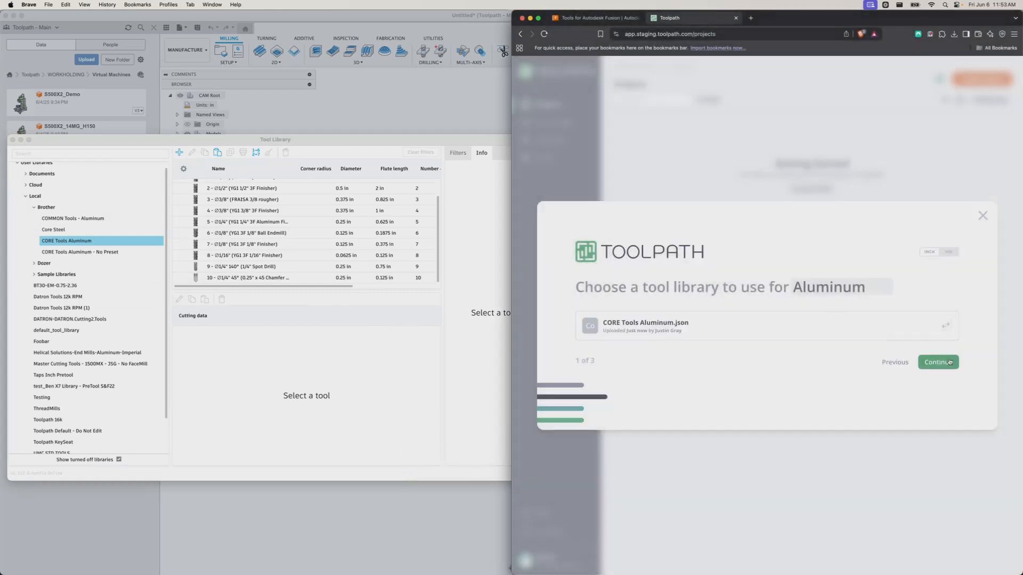
left_click(949, 362)
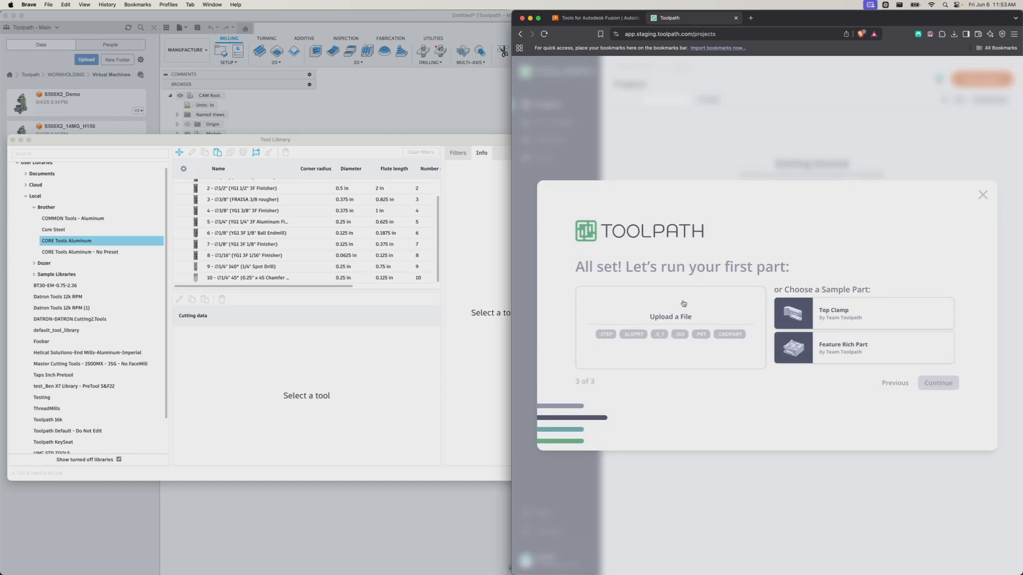
Upload the A80 Steering Adaptor part file into the First Aluminum Part project
left_click(672, 319)
left_click(876, 448)
left_click(699, 314)
double_click(712, 248)
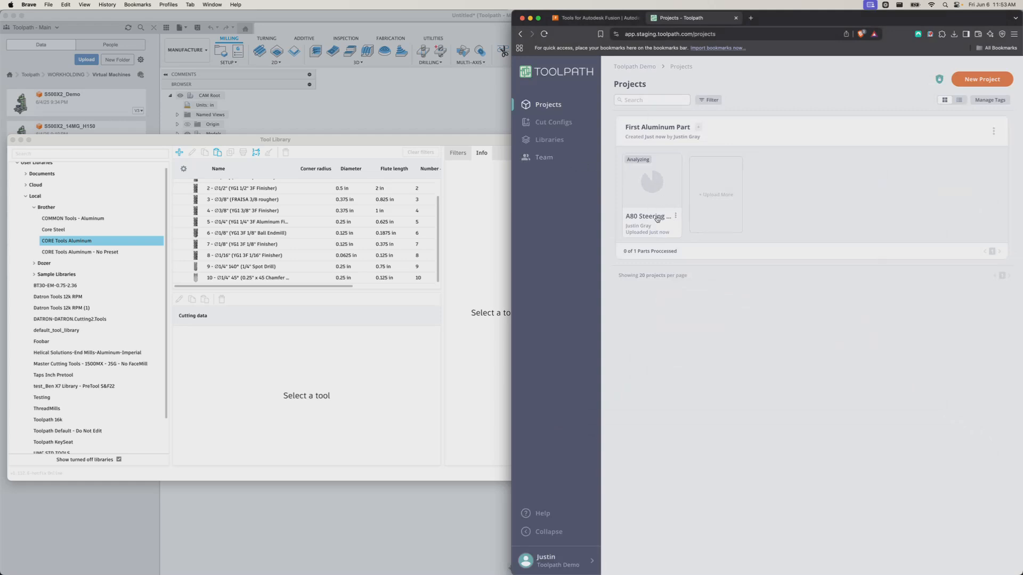
Open the CORE Tools Aluminum library's tool table to see its ten tools, sizes and presets
left_click(550, 123)
left_click(549, 140)
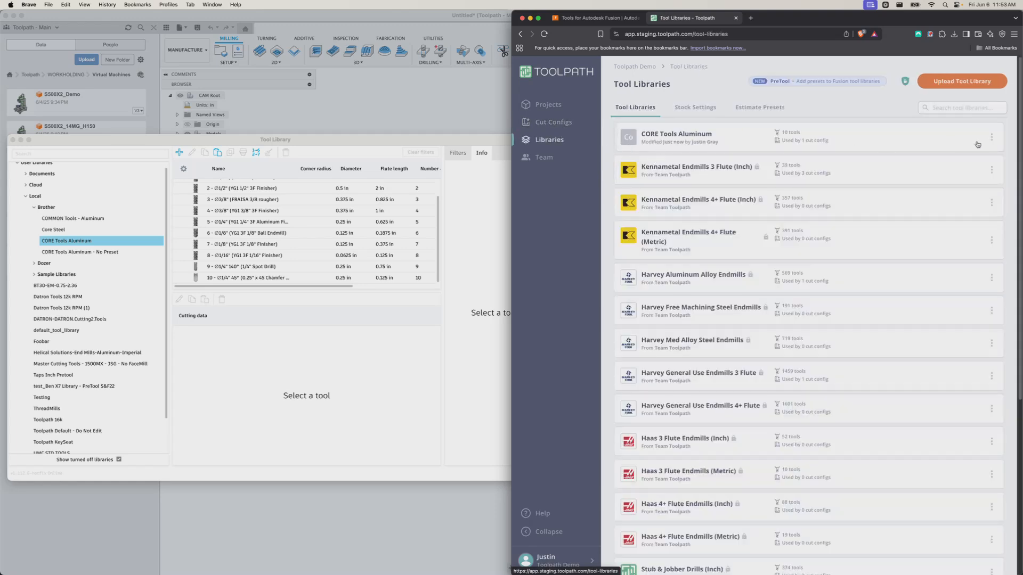
left_click(717, 141)
mouse_move(944, 195)
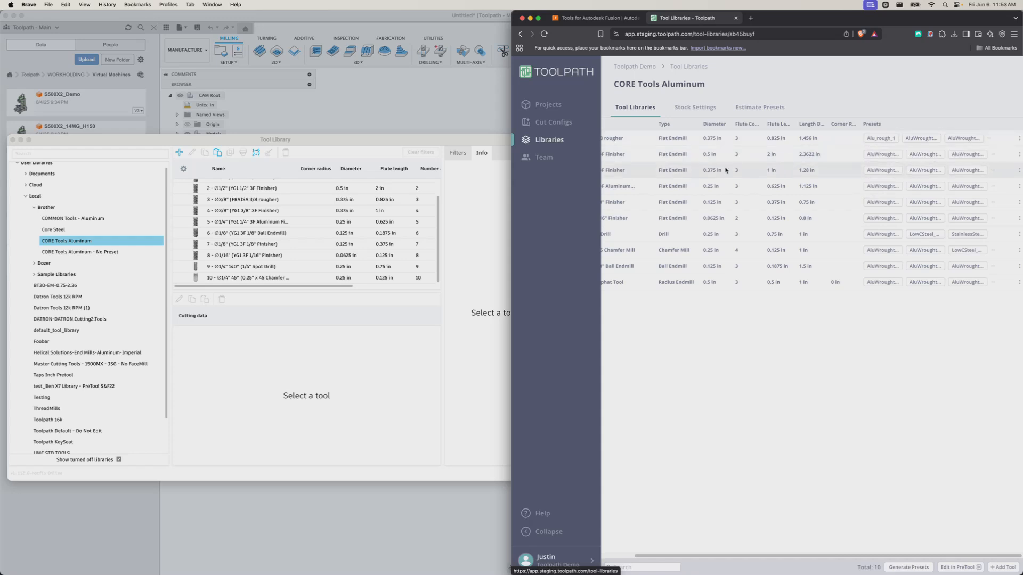
scroll(675, 186, "left", 1)
Open the Aluminum Default cut config and review its Tool Libraries and Recommendations tabs
left_click(554, 122)
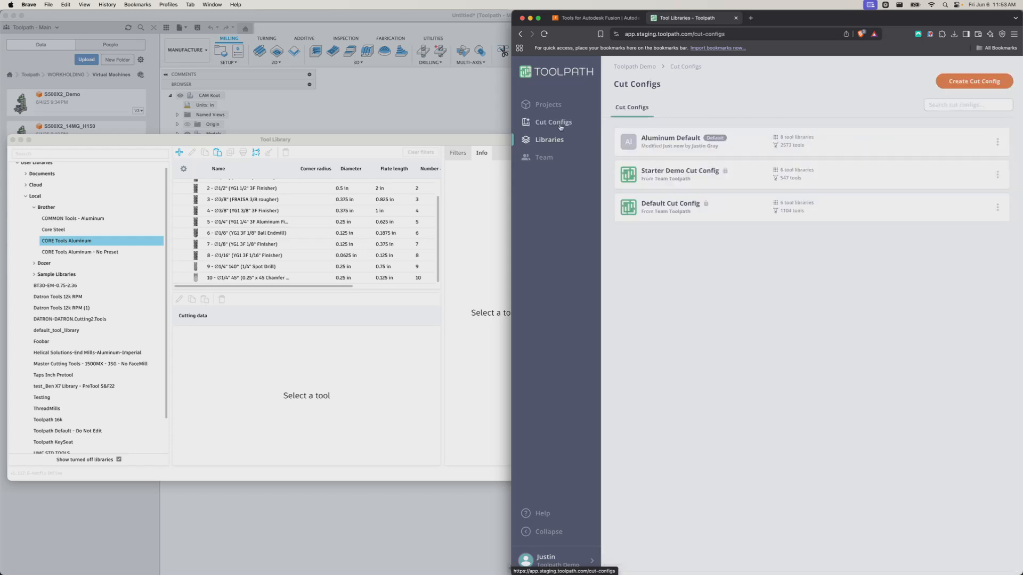
left_click(652, 143)
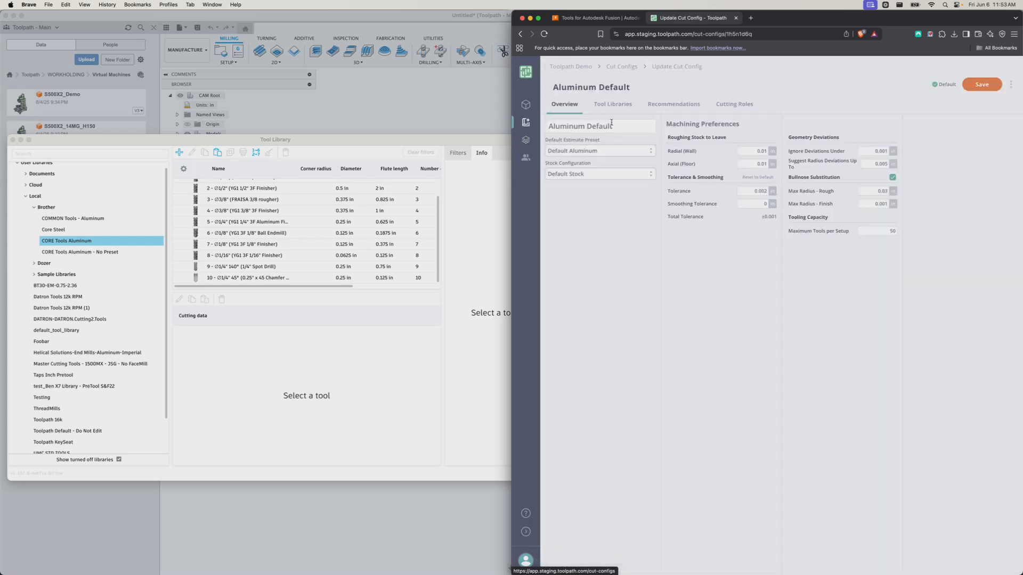
left_click(612, 104)
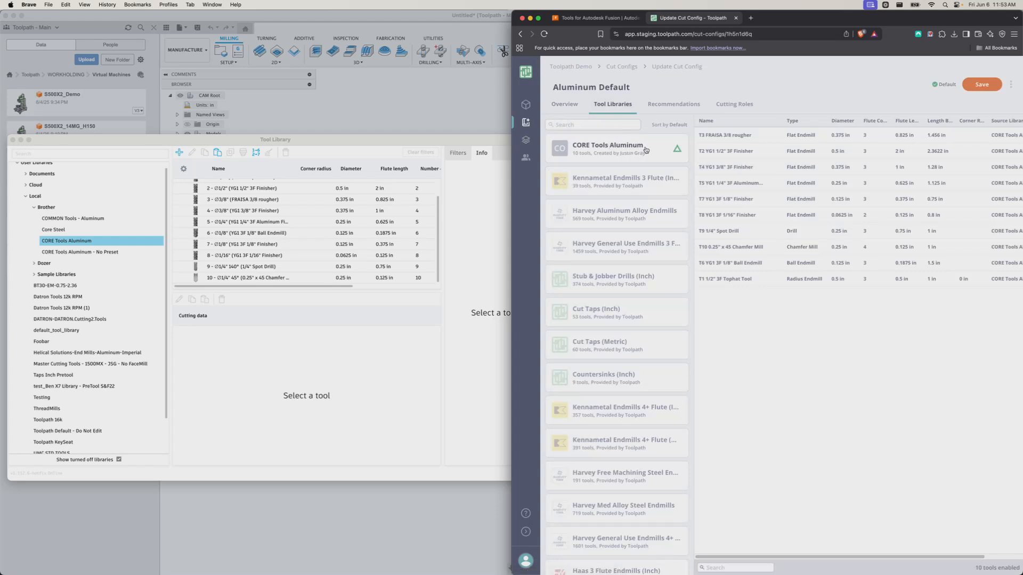
left_click(563, 105)
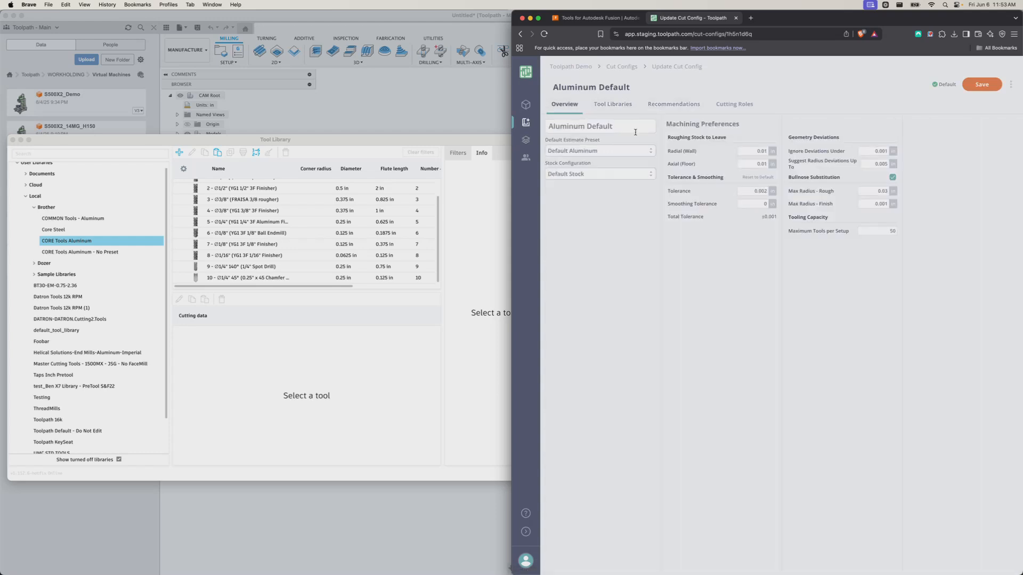
left_click(628, 108)
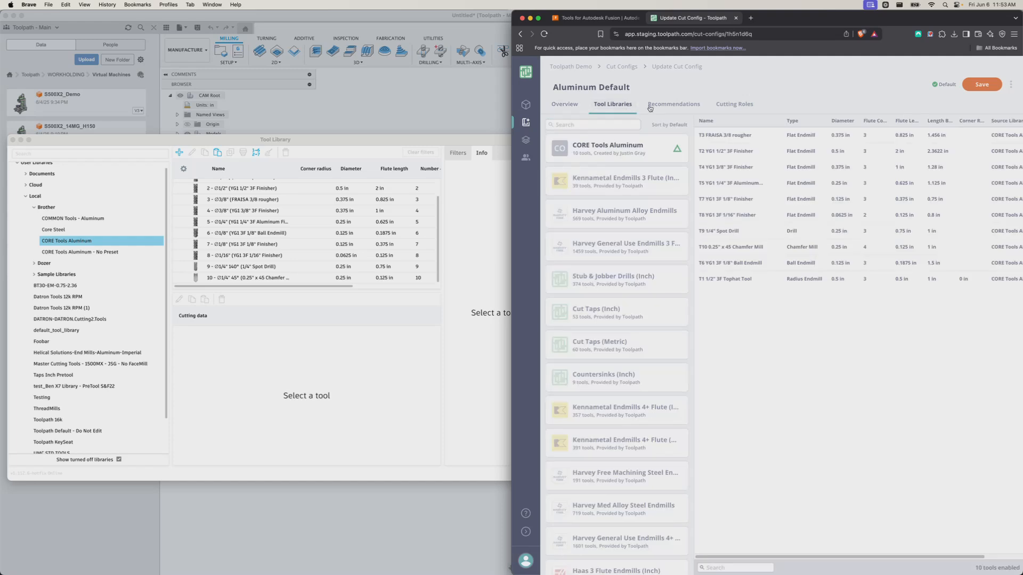
left_click(674, 104)
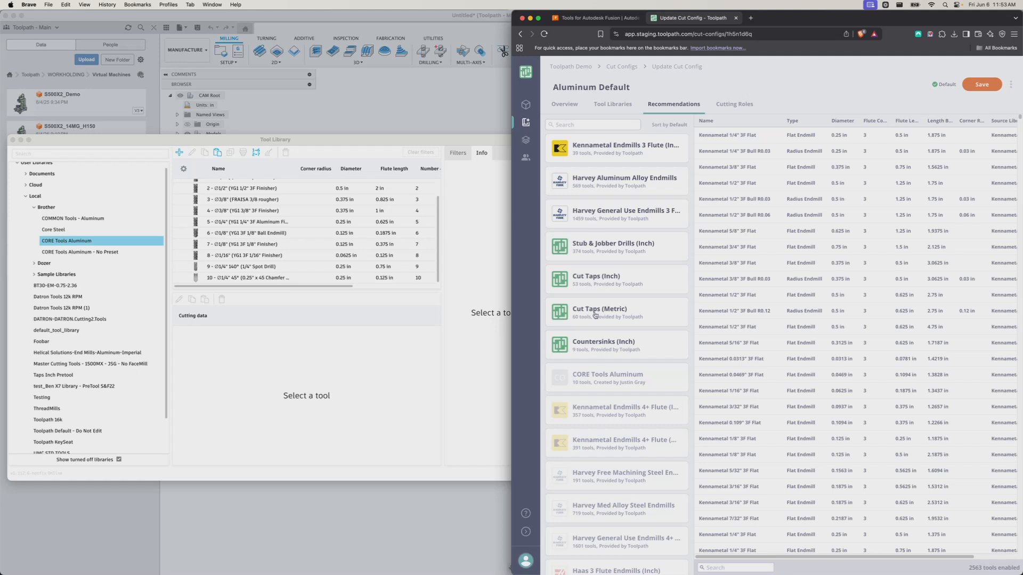
left_click(564, 104)
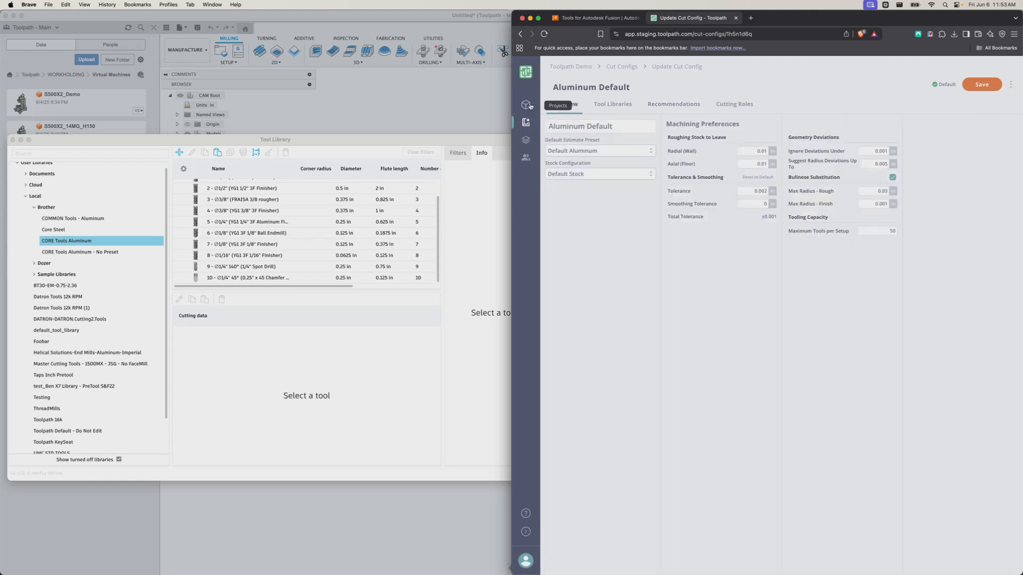
Return to the Projects page, where the A80 part is still processing
left_click(526, 105)
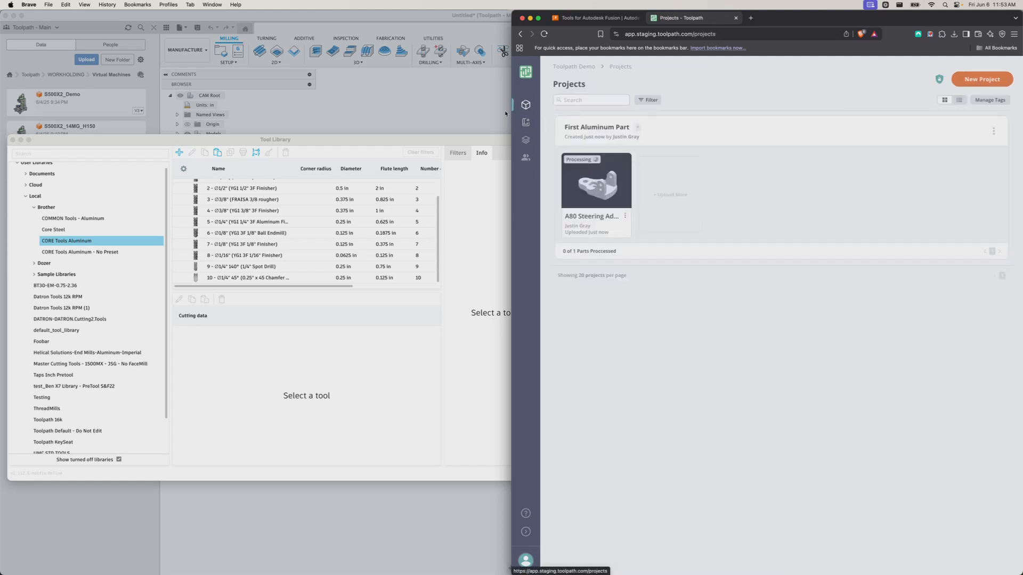
left_click(525, 123)
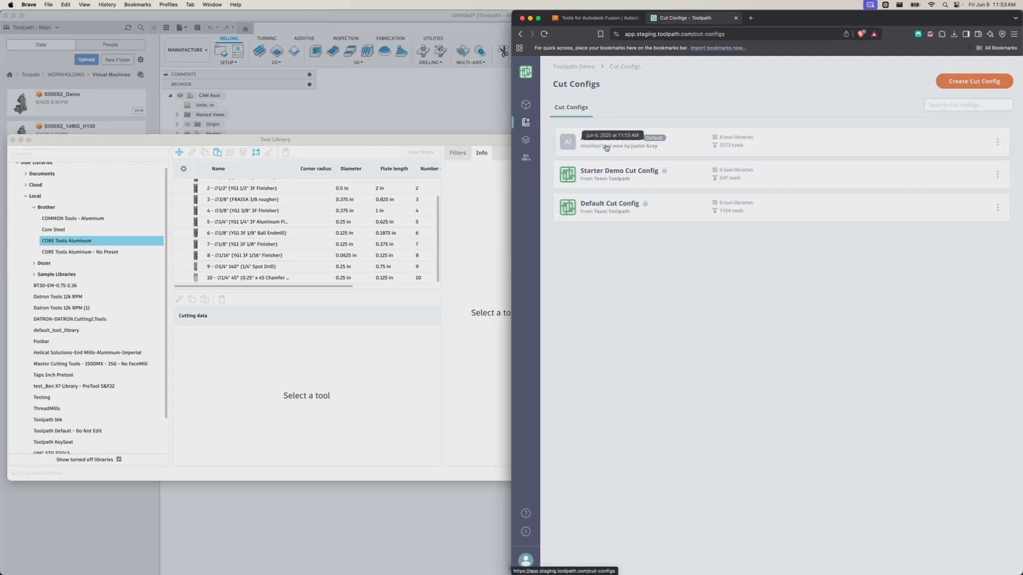
left_click(526, 105)
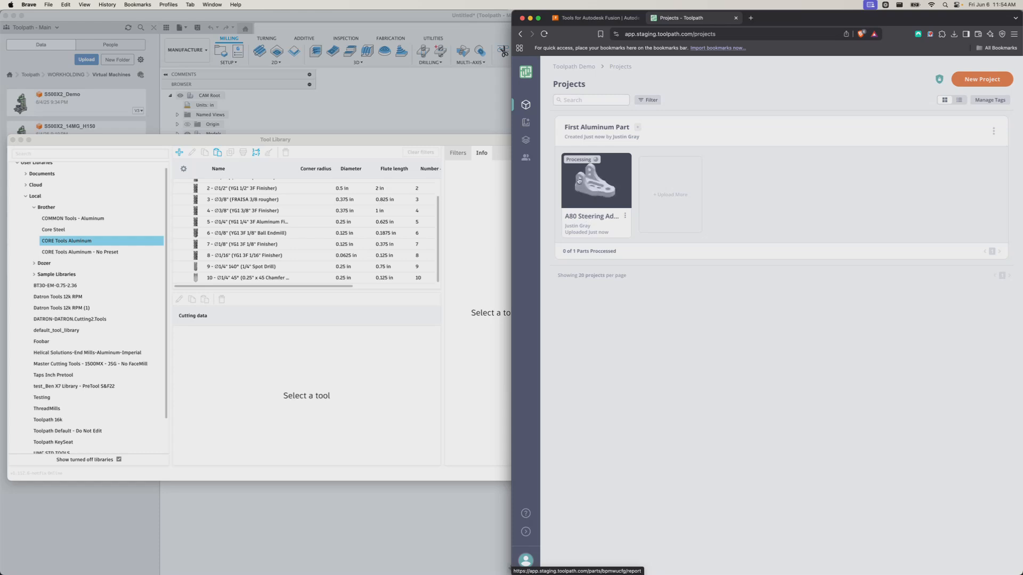
Inspect the YG1 3/8" 3F Finisher's geometry, presets and vendor details in CORE Tools Aluminum
left_click(525, 140)
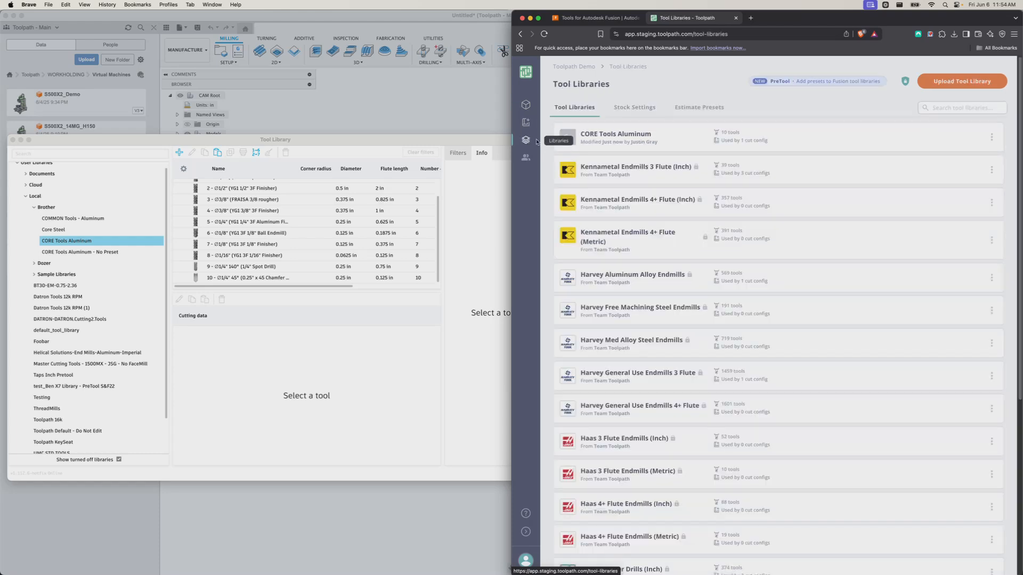
left_click(611, 136)
left_click(590, 156)
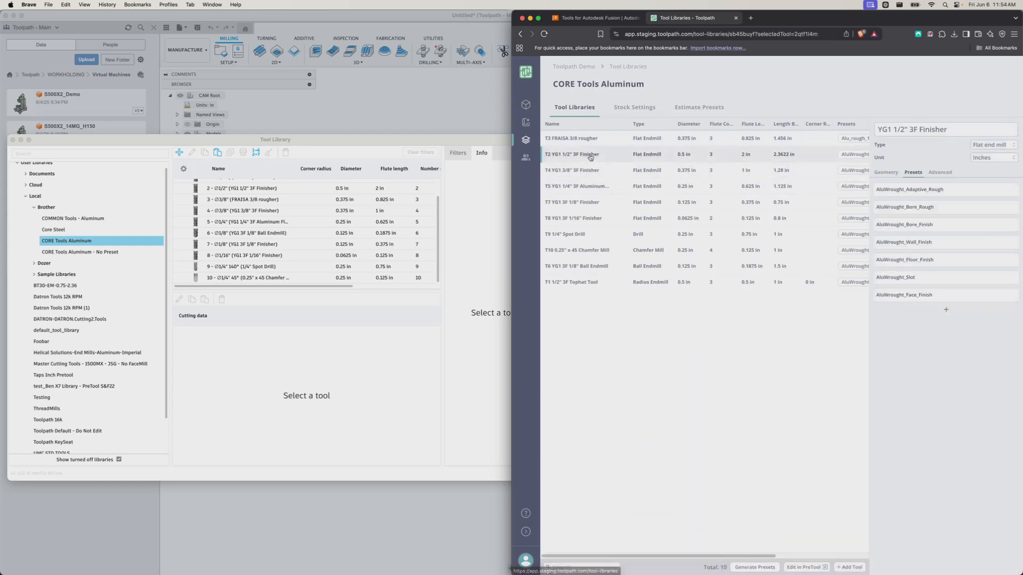
left_click(604, 177)
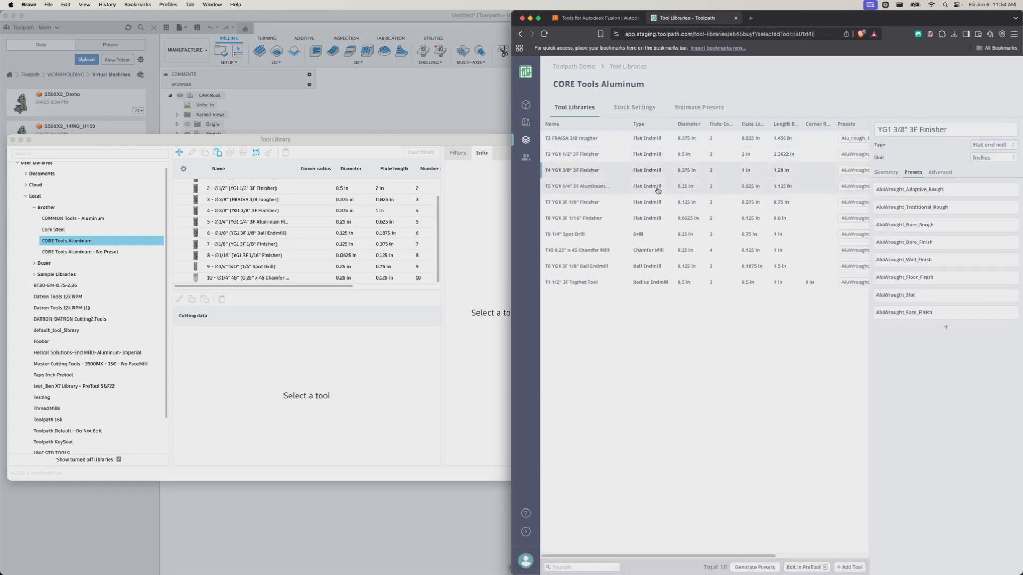
left_click(877, 172)
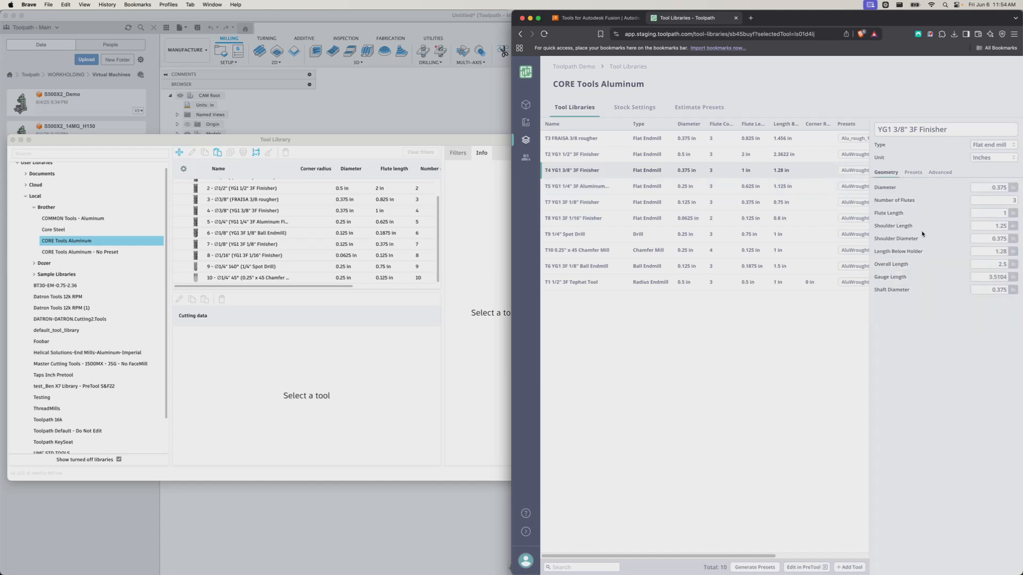
left_click(917, 175)
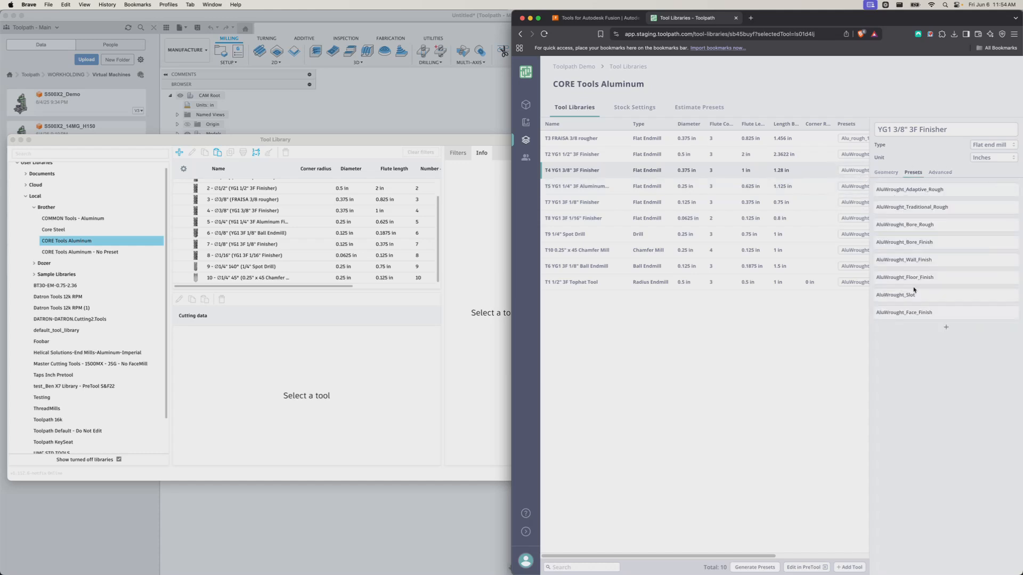
left_click(940, 174)
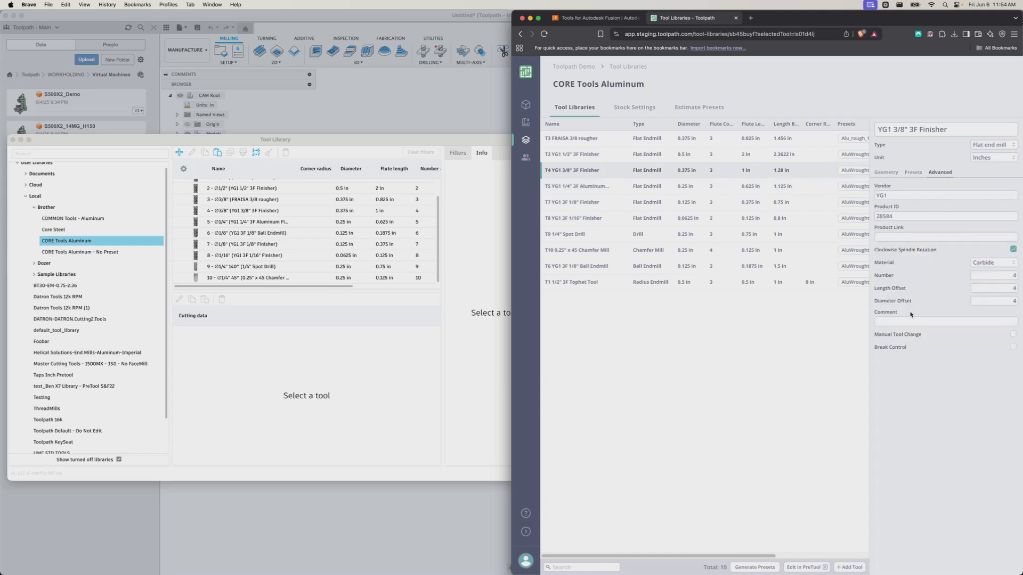
View the finisher's AluWrought_Traditional_Rough preset speeds and feeds, then return to its preset list
left_click(887, 173)
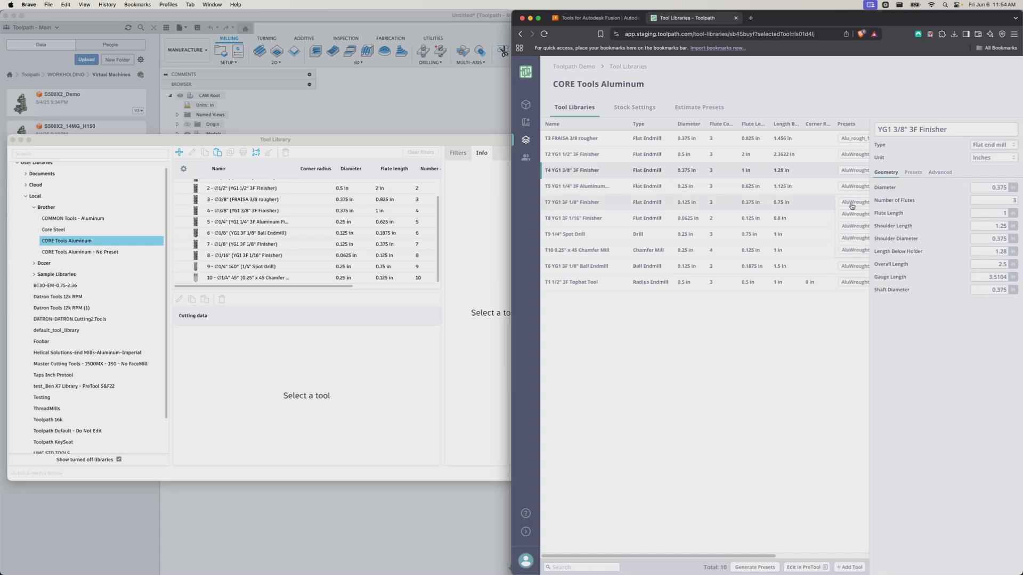
right_click(913, 174)
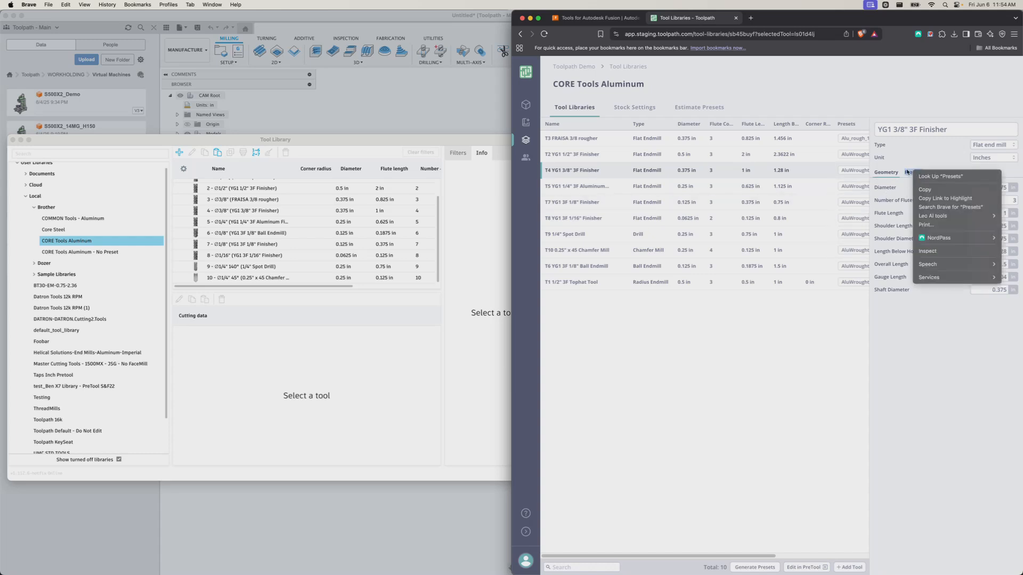
left_click(907, 172)
left_click(909, 172)
left_click(905, 218)
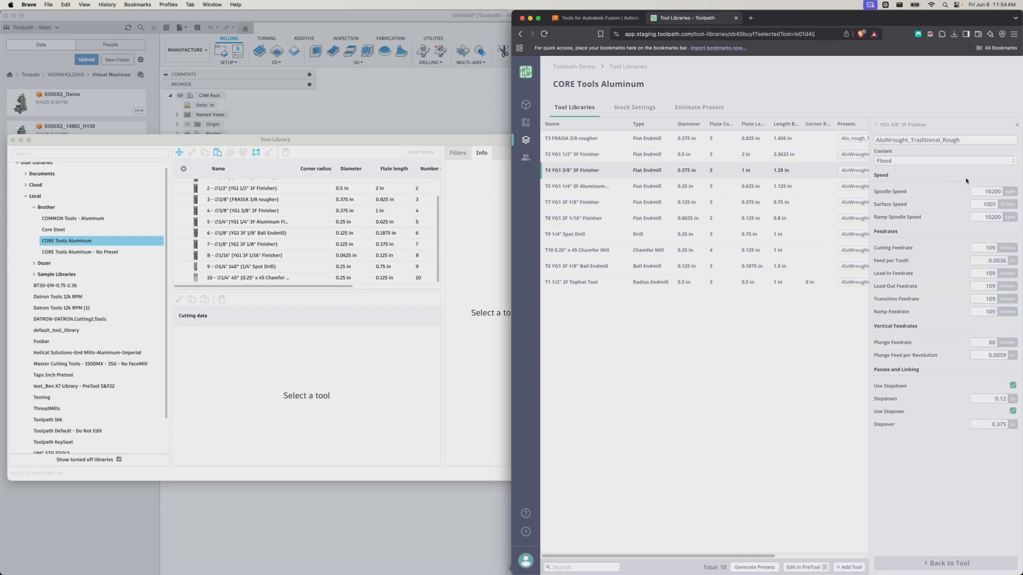
left_click(1016, 127)
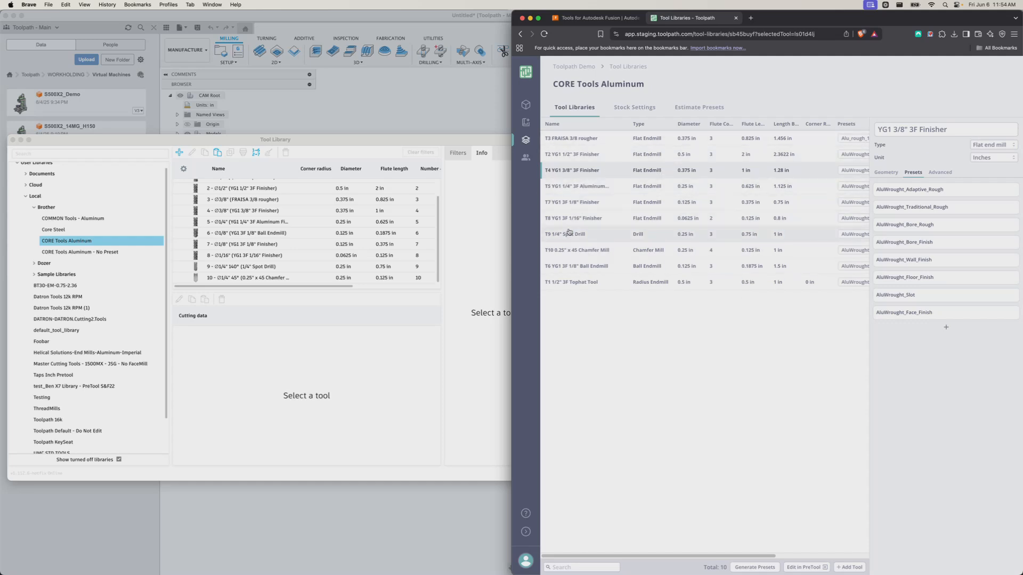
Select the 1/4" Spot Drill to view its presets, then go to the Projects page
left_click_drag(569, 233, 564, 211)
left_click(598, 305)
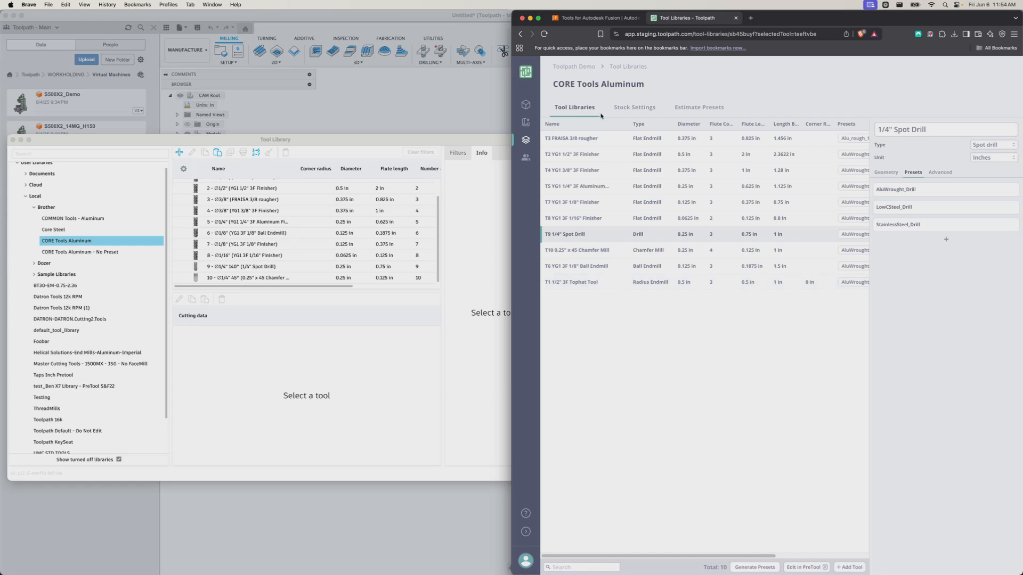
left_click(525, 105)
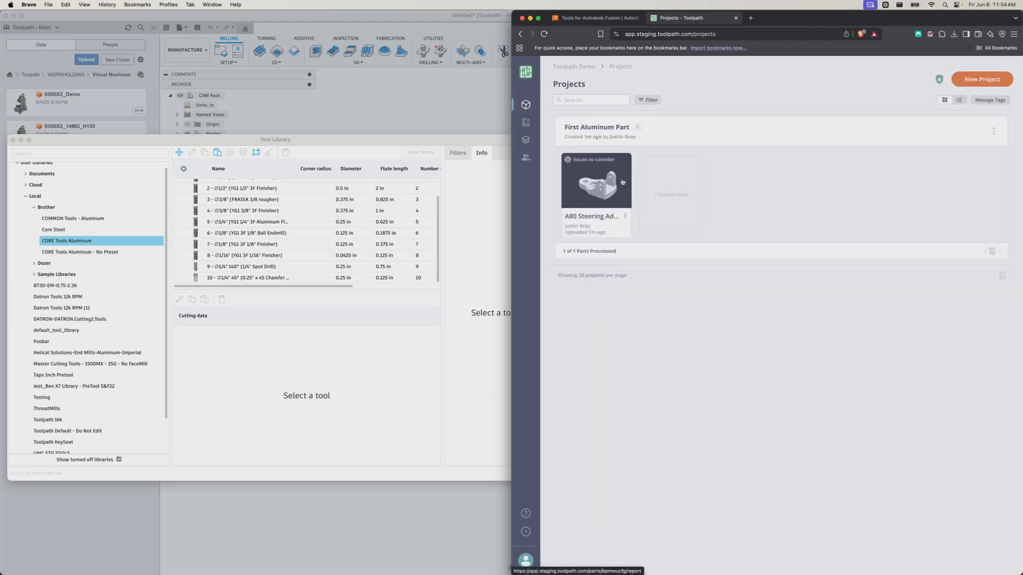
Open the A80 Steering Adaptor V26 report, orbit its 3D model and examine the recommended tools
left_click(596, 181)
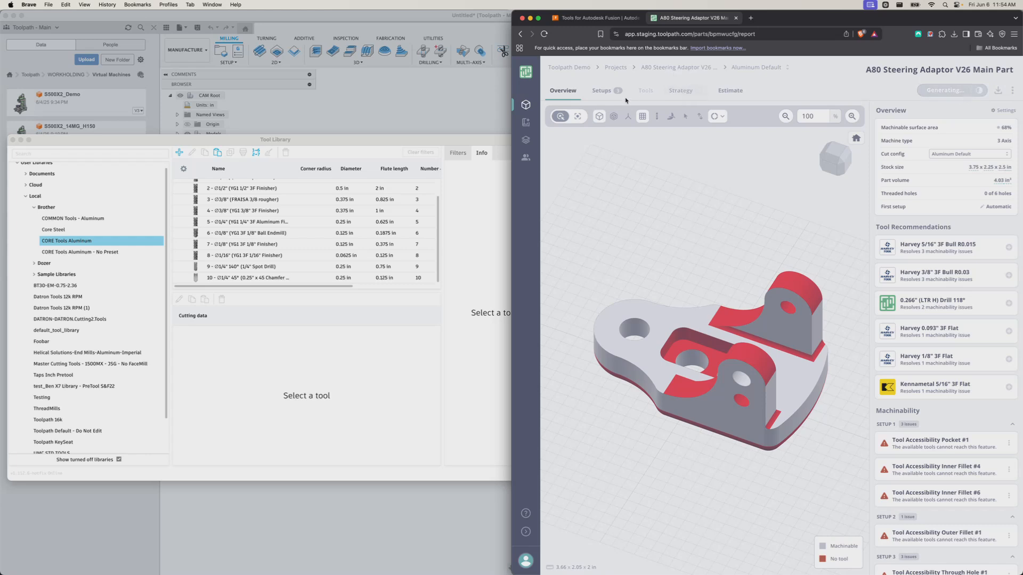
scroll(729, 257, "down", 5)
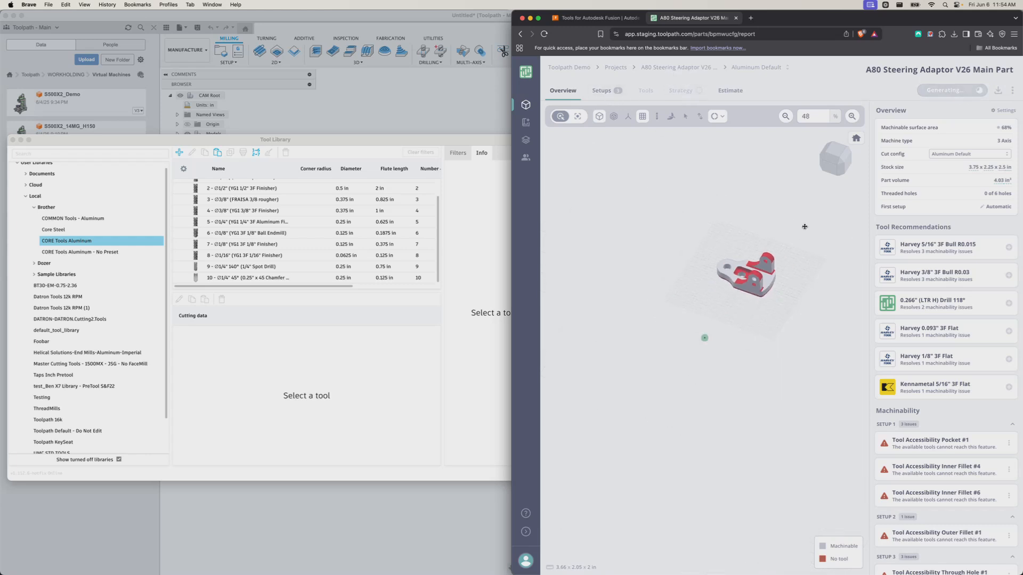
scroll(746, 260, "up", 5)
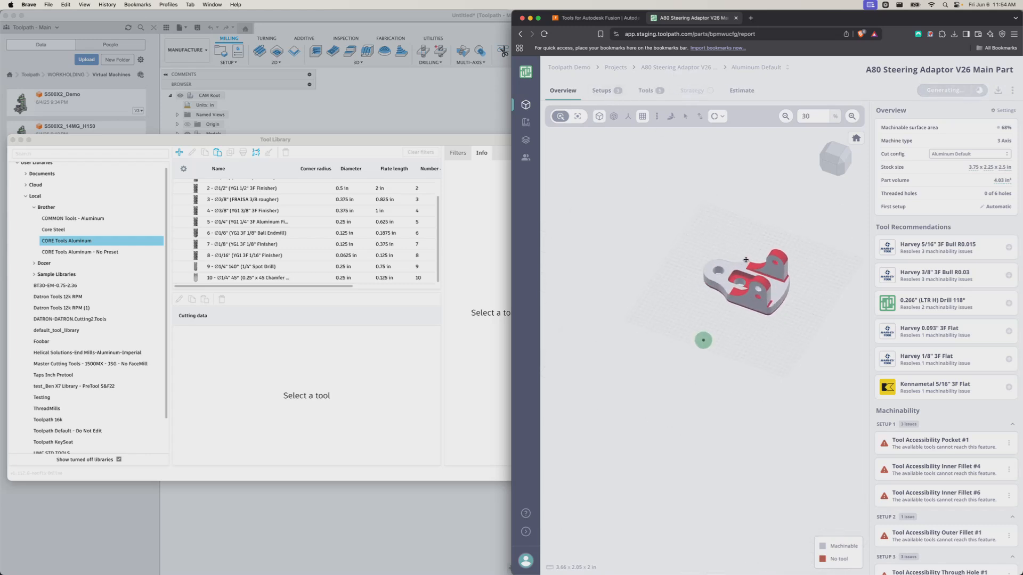
left_click_drag(736, 288, 739, 301)
left_click_drag(814, 297, 806, 318)
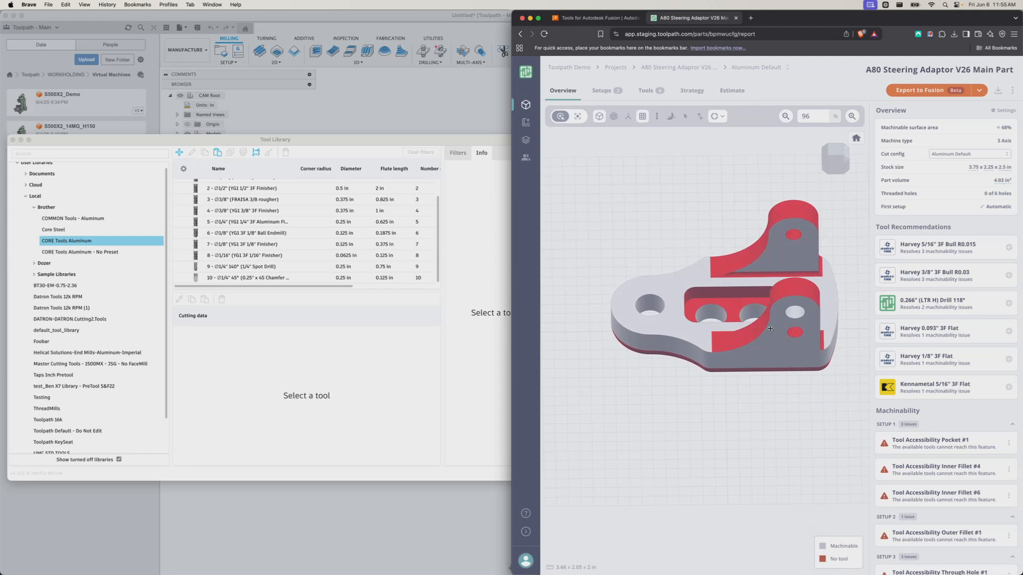
left_click_drag(704, 336, 660, 334)
mouse_move(937, 246)
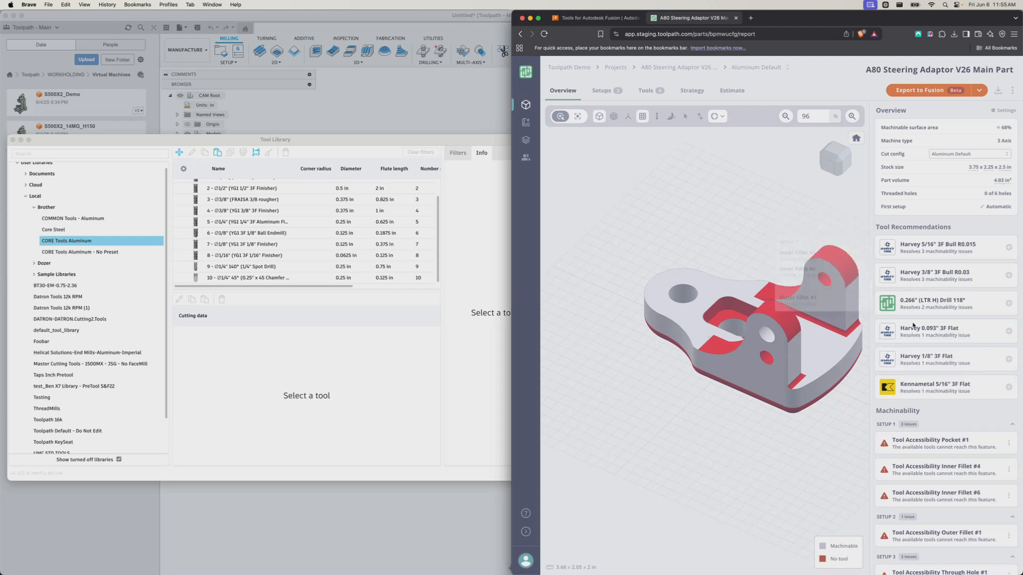
mouse_move(918, 308)
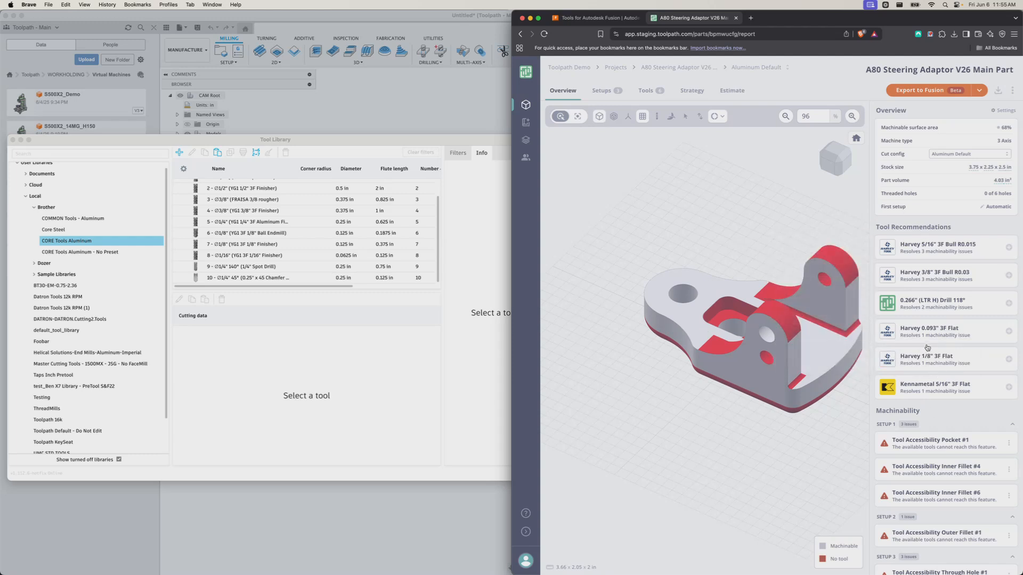
mouse_move(942, 384)
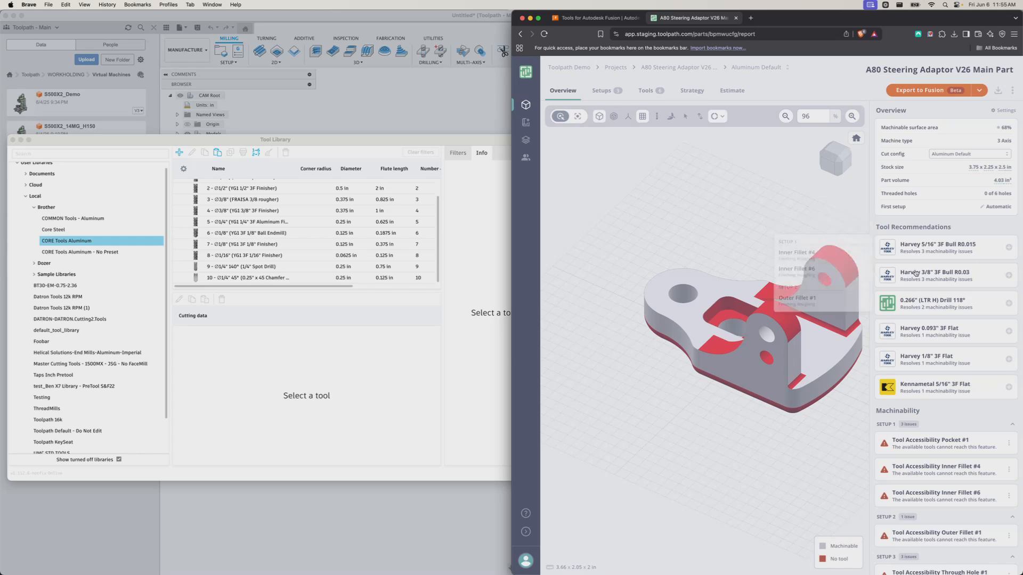
Download the Helical Solutions - End Mills Fusion library as Helical Solutions-End Mills.json, replacing the old copy
left_click(580, 18)
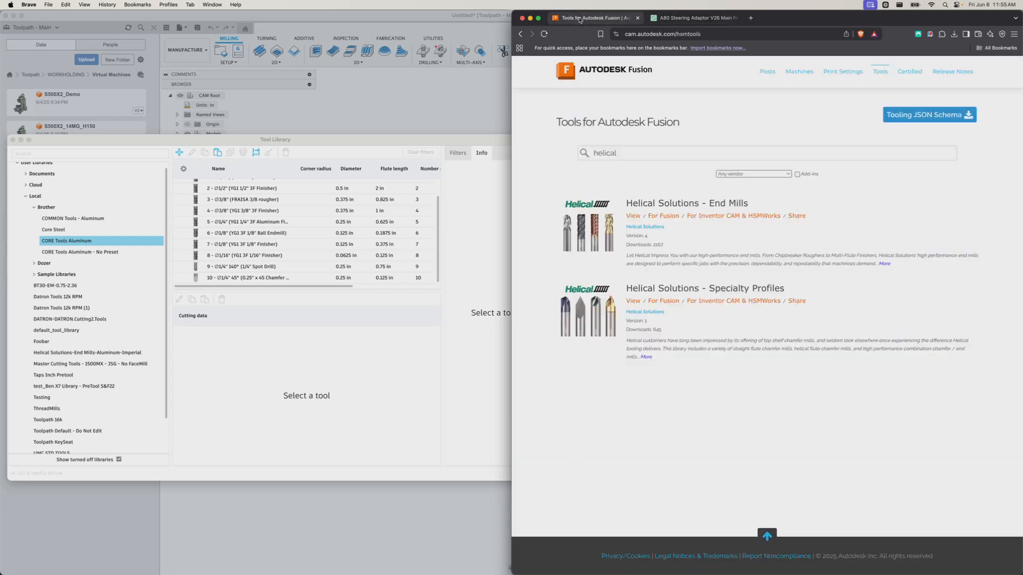
left_click(661, 217)
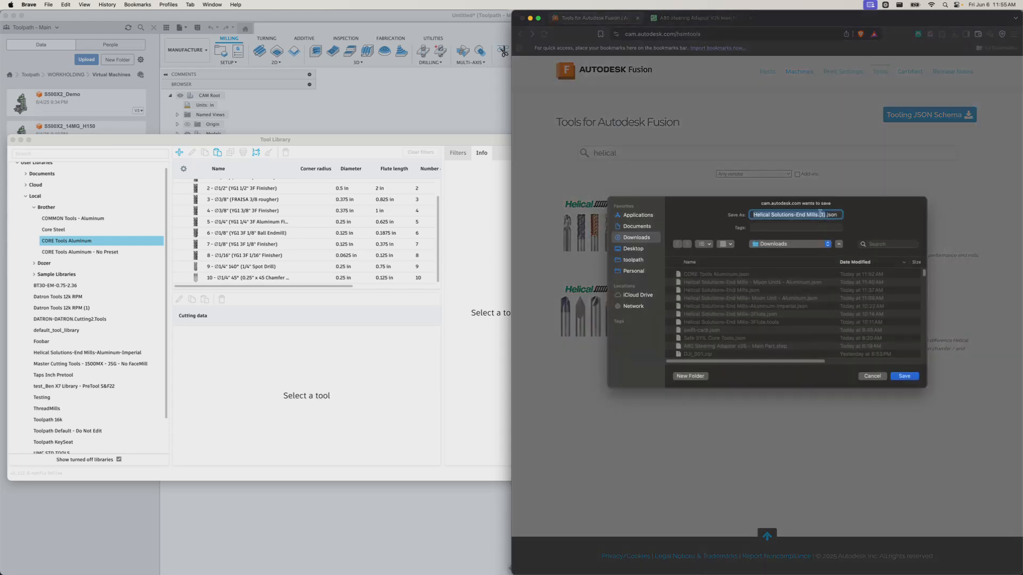
left_click(822, 214)
left_click(905, 376)
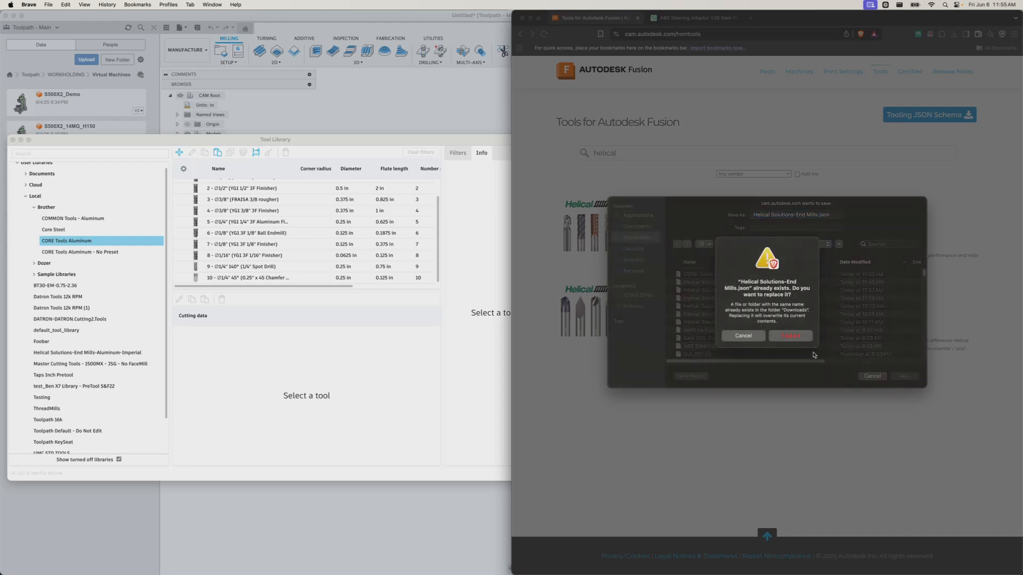
left_click(802, 337)
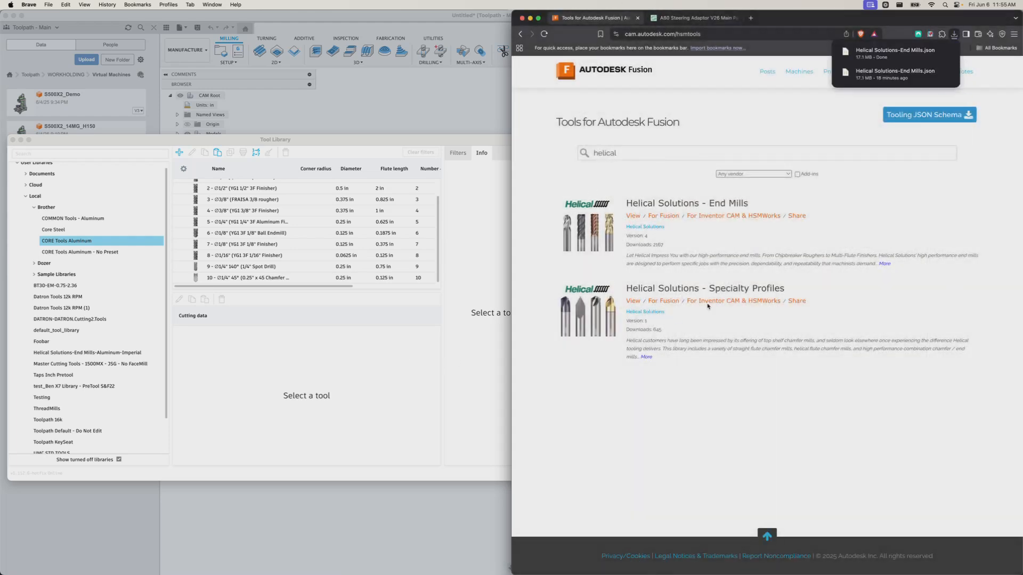
Import Helical Solutions-End Mills.json from Downloads into the Local tool libraries
left_click(395, 370)
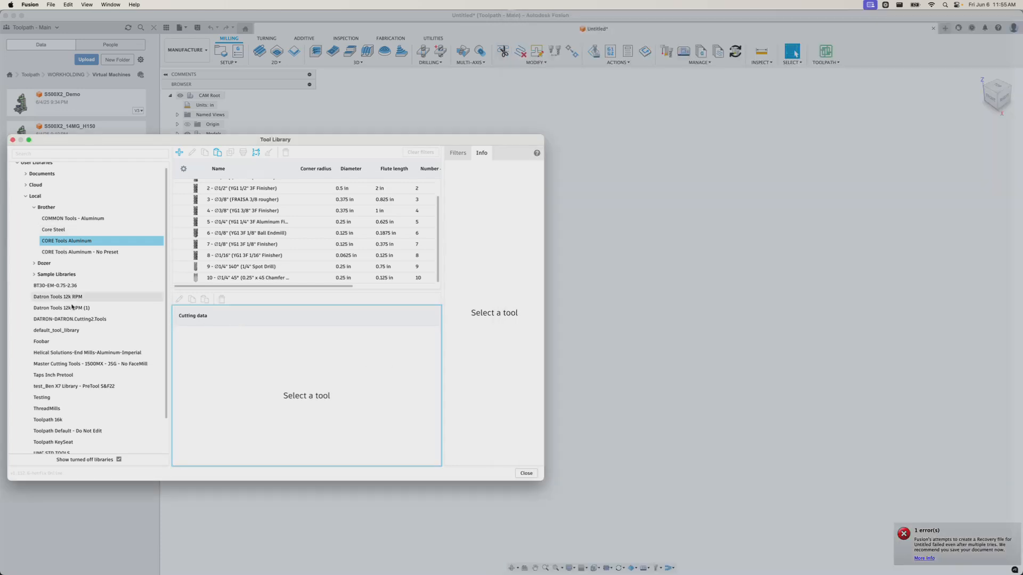
scroll(75, 357, "down", 3)
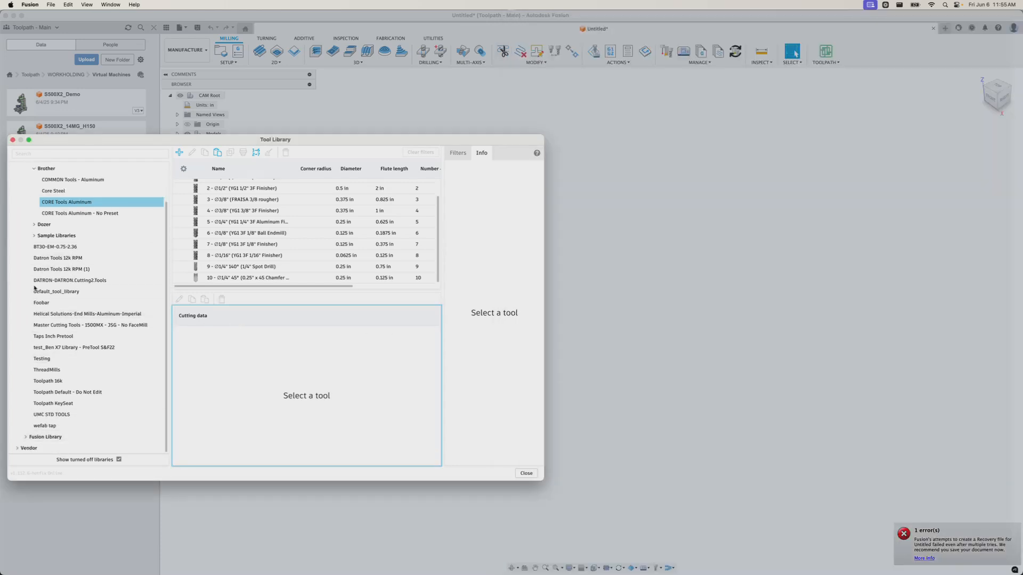
scroll(37, 298, "up", 3)
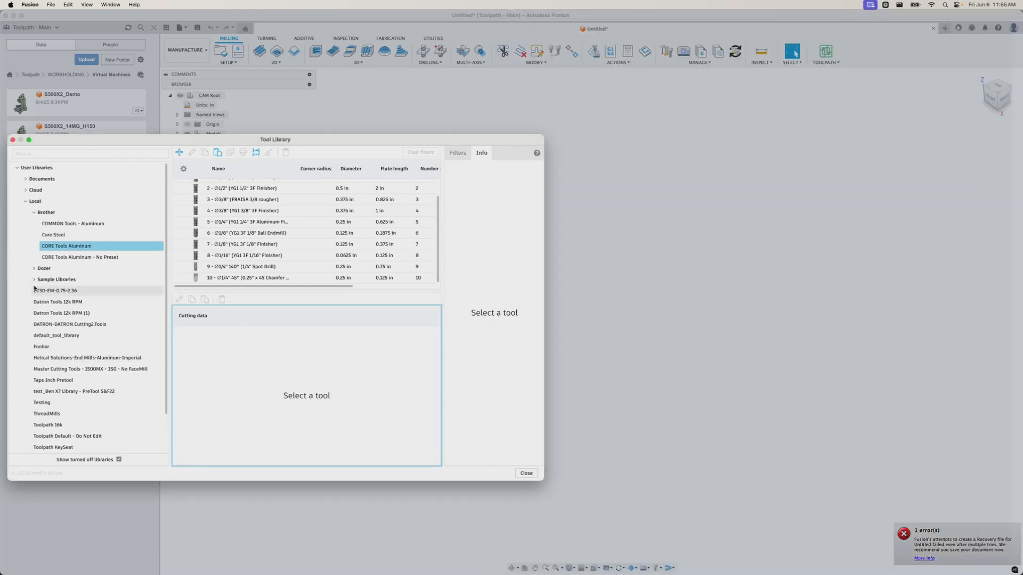
right_click(46, 202)
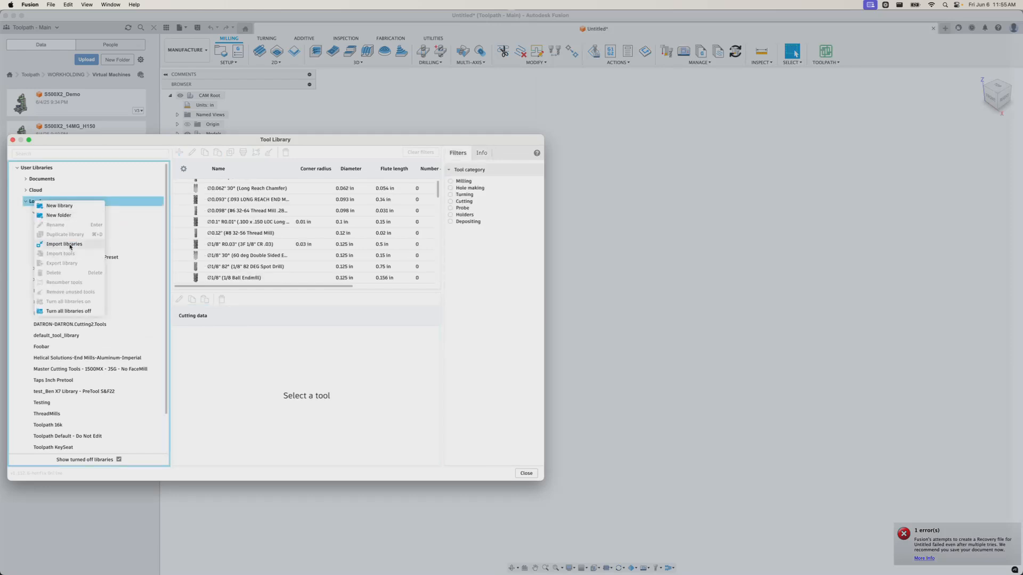
left_click(64, 244)
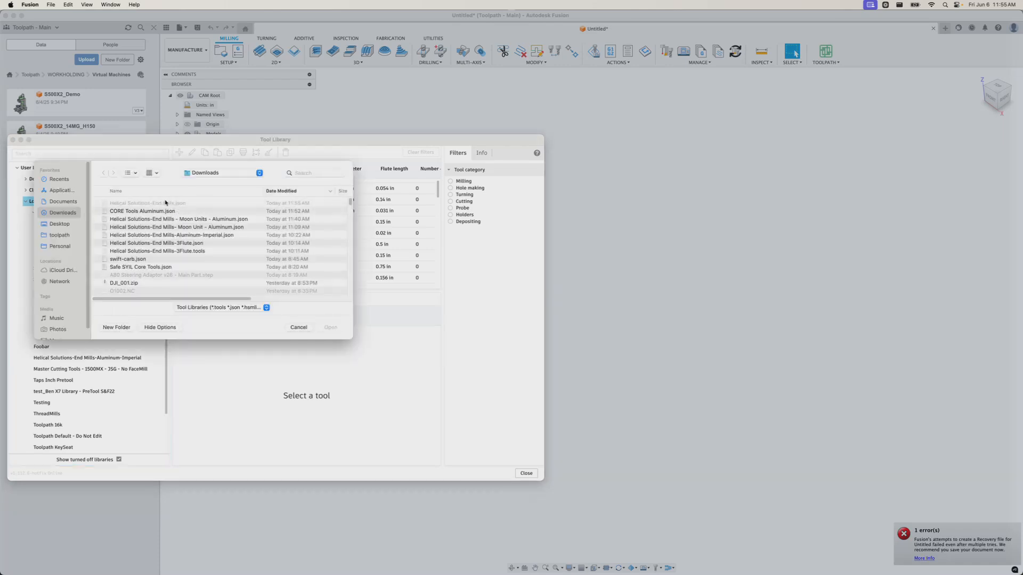
left_click(298, 327)
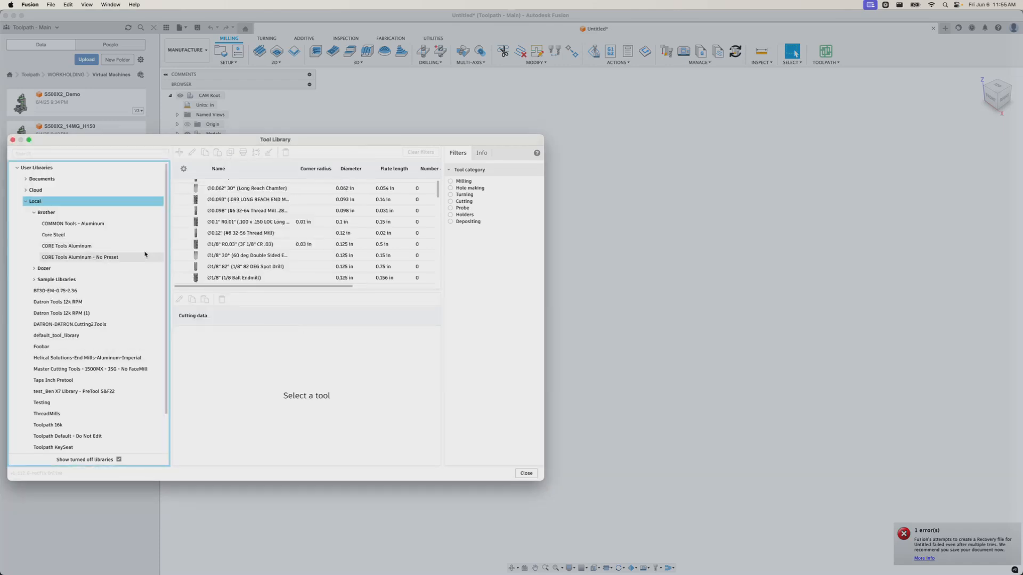
right_click(64, 203)
left_click(87, 244)
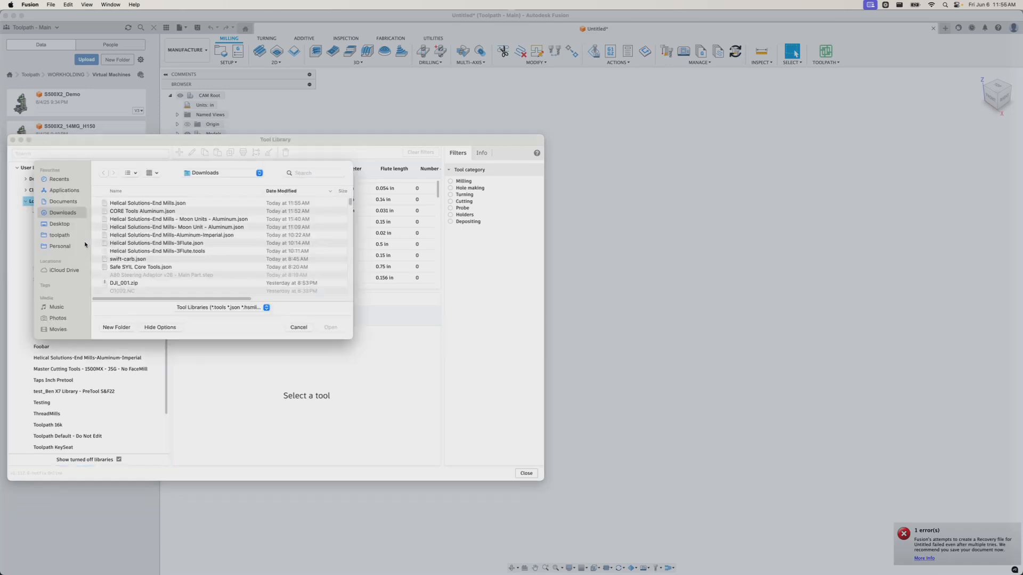
double_click(141, 203)
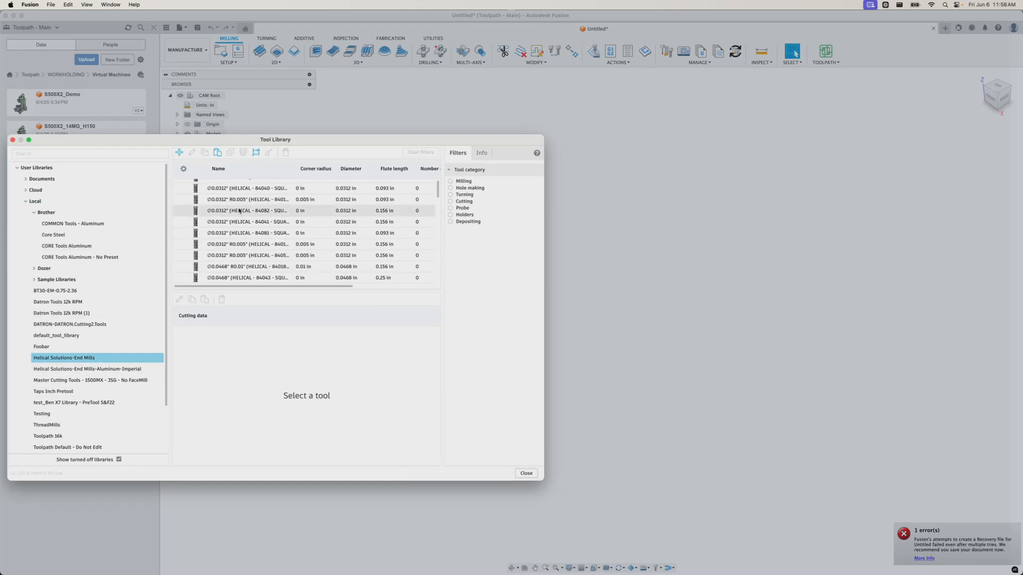
Inspect a couple of Helical end mills and filter the library to milling tools
left_click(279, 210)
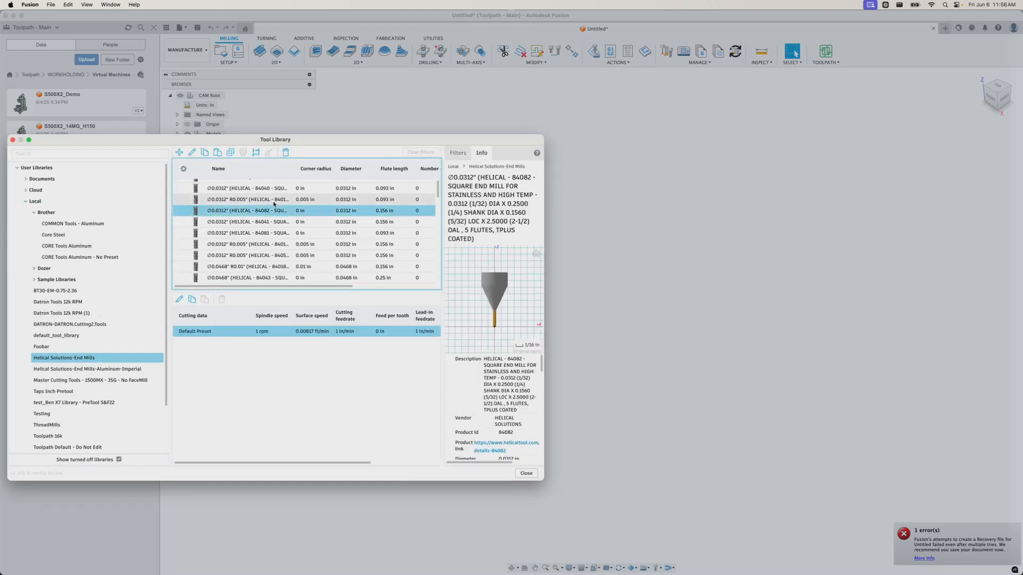
left_click(352, 200)
left_click(458, 153)
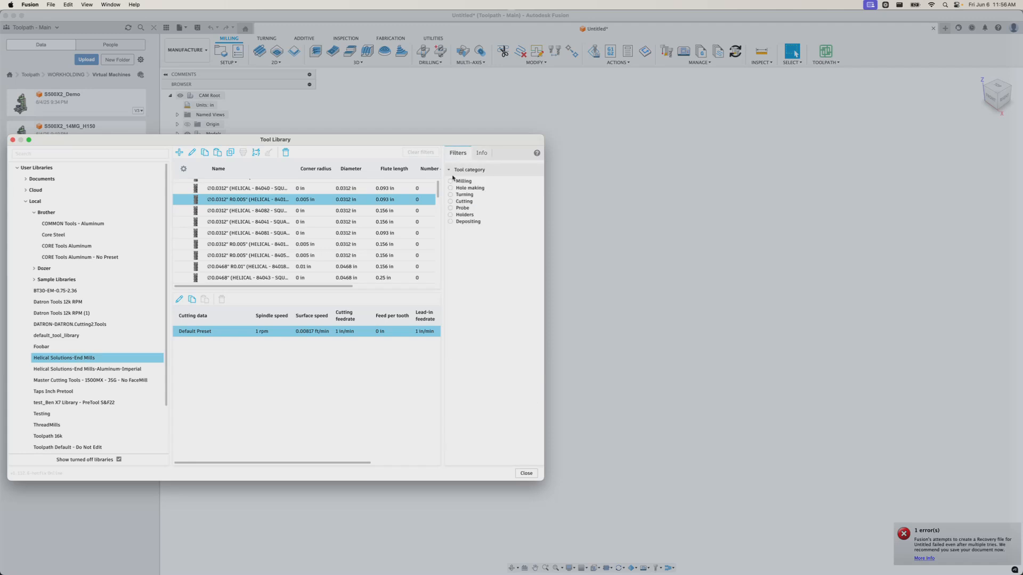
left_click(450, 182)
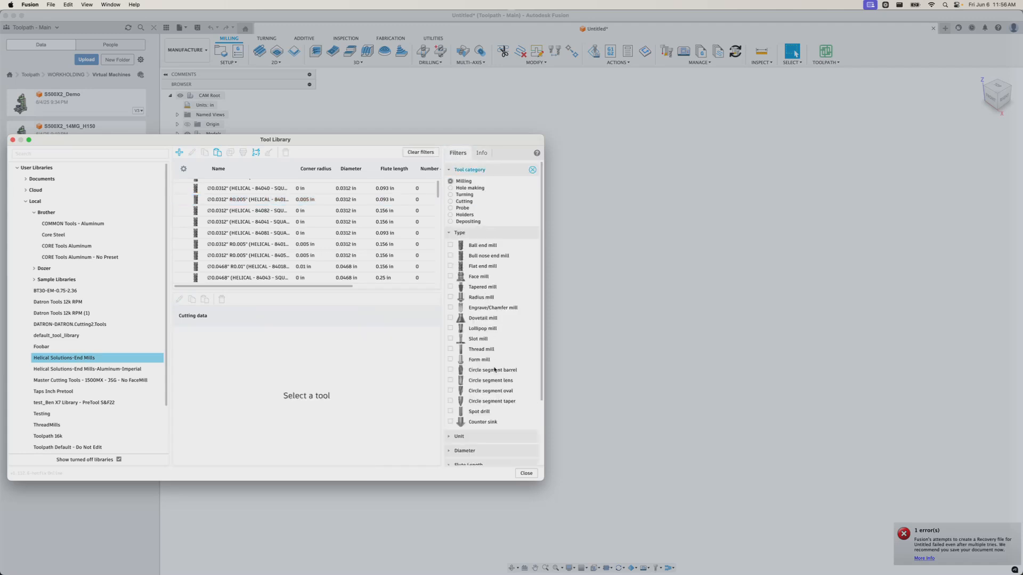
Set the Number of Flutes filter to greater than 3
scroll(494, 370, "down", 5)
left_click(449, 443)
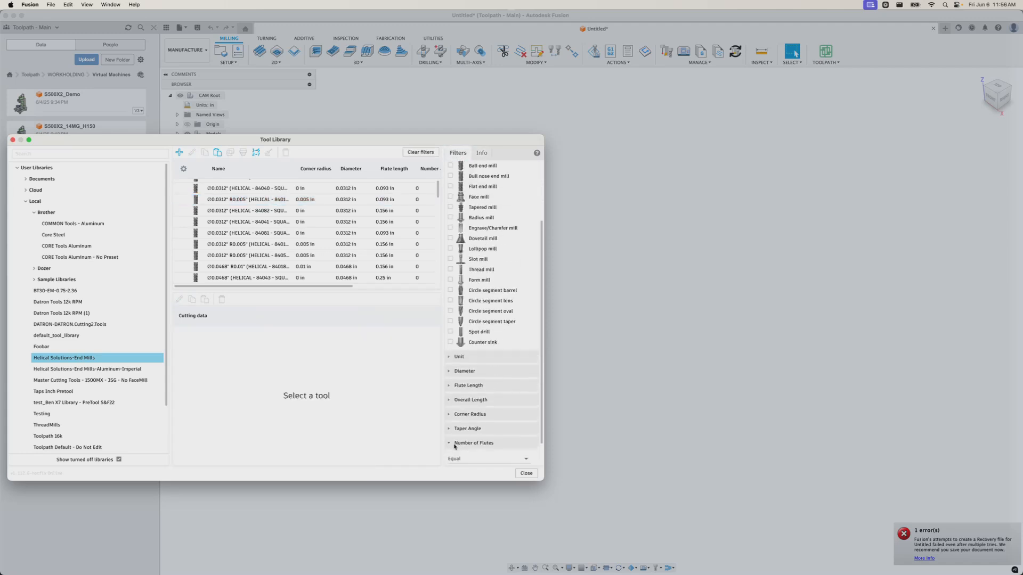
scroll(449, 445, "down", 2)
left_click(477, 431)
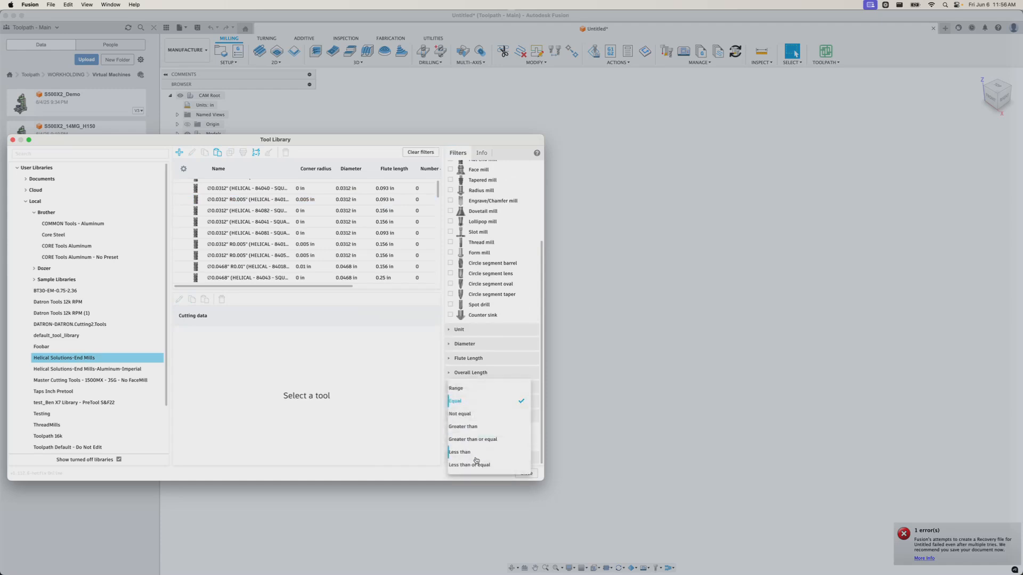
left_click(476, 427)
left_click(471, 444)
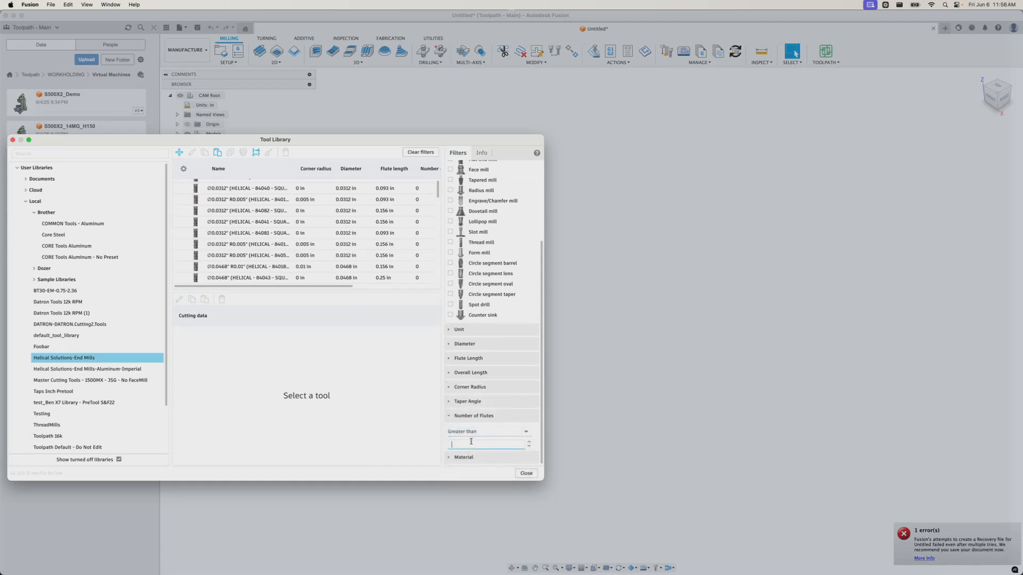
type("3")
left_click(502, 416)
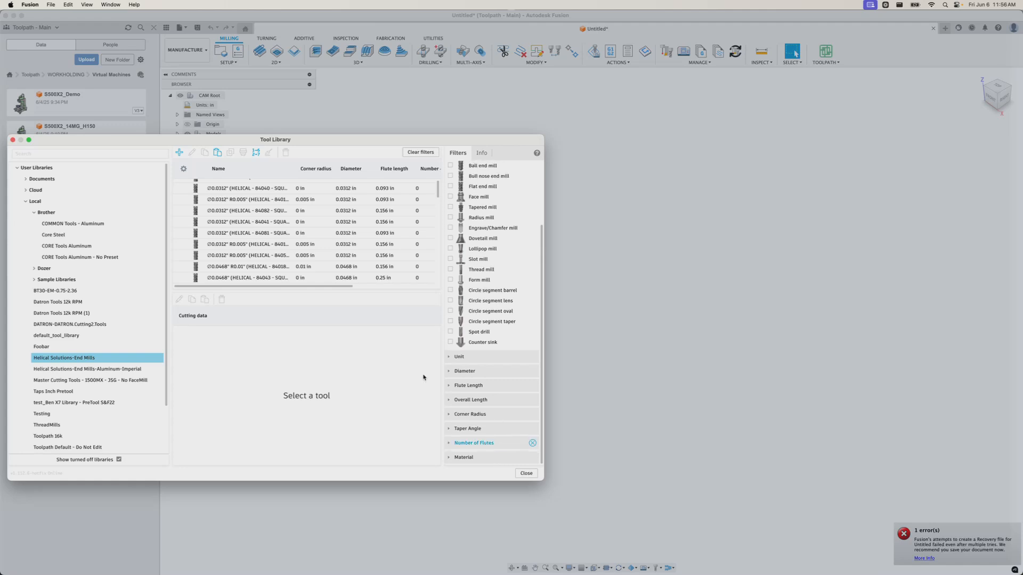
left_click(328, 211)
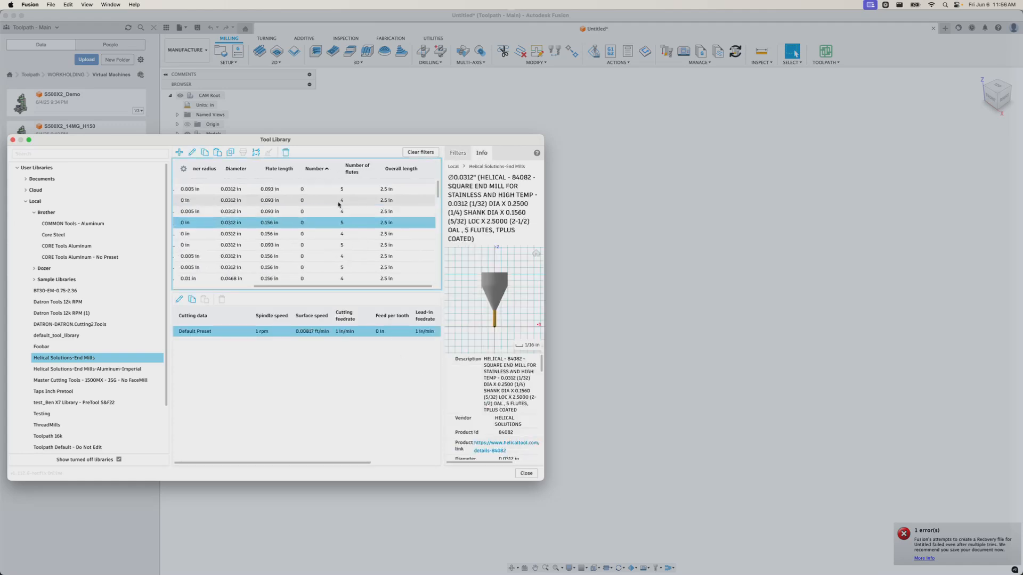
Select all 3184 filtered 4+ flute end mills and confirm their permanent deletion
scroll(339, 204, "left", 5)
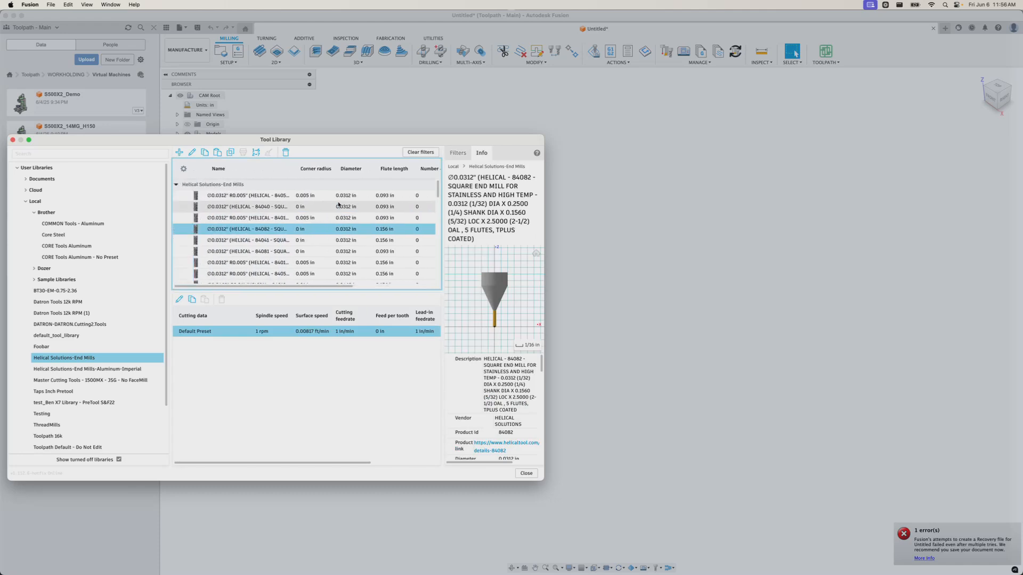
left_click(268, 217)
scroll(298, 224, "down", 5)
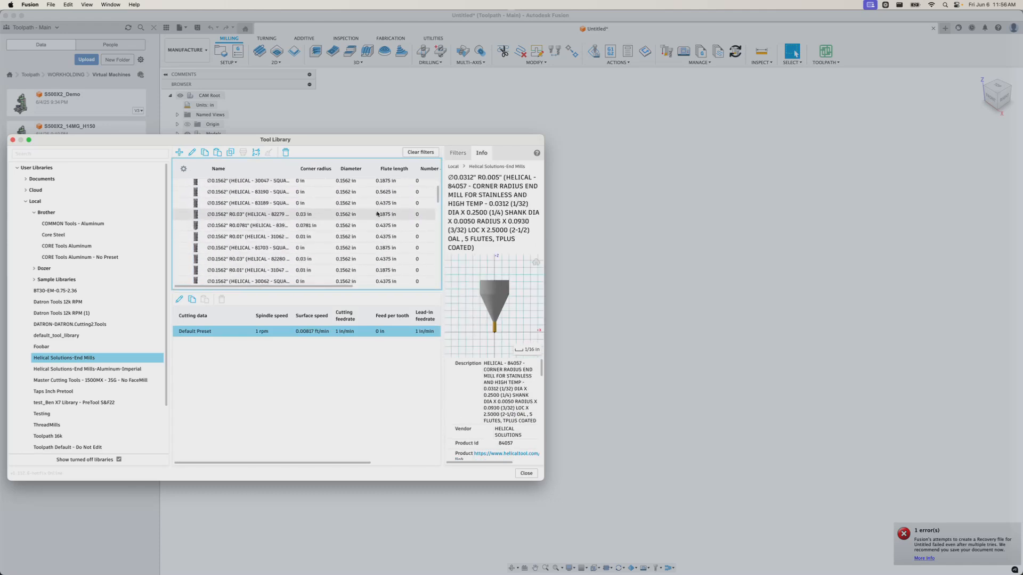
left_click_drag(438, 195, 438, 296)
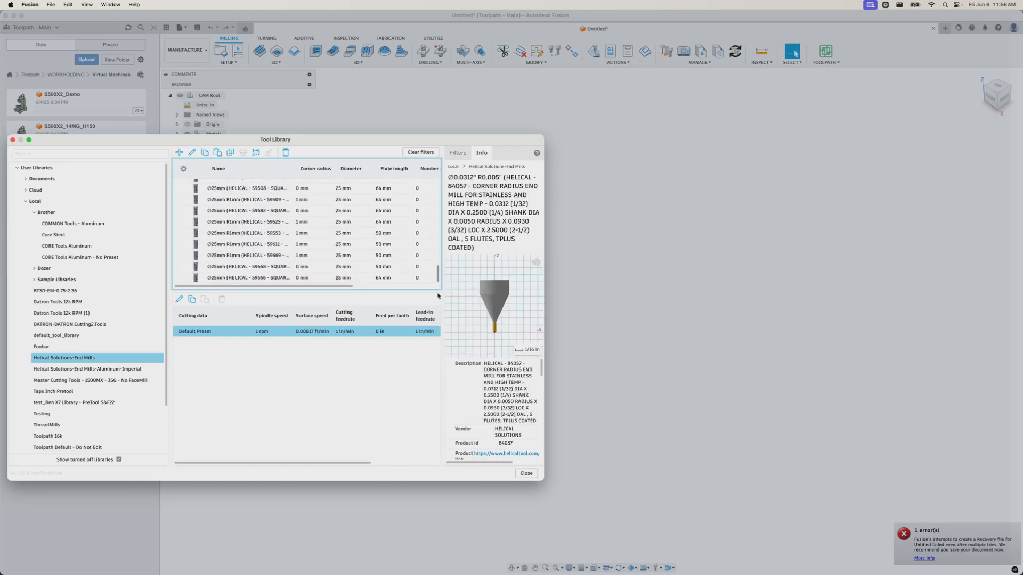
left_click(304, 278, "shift")
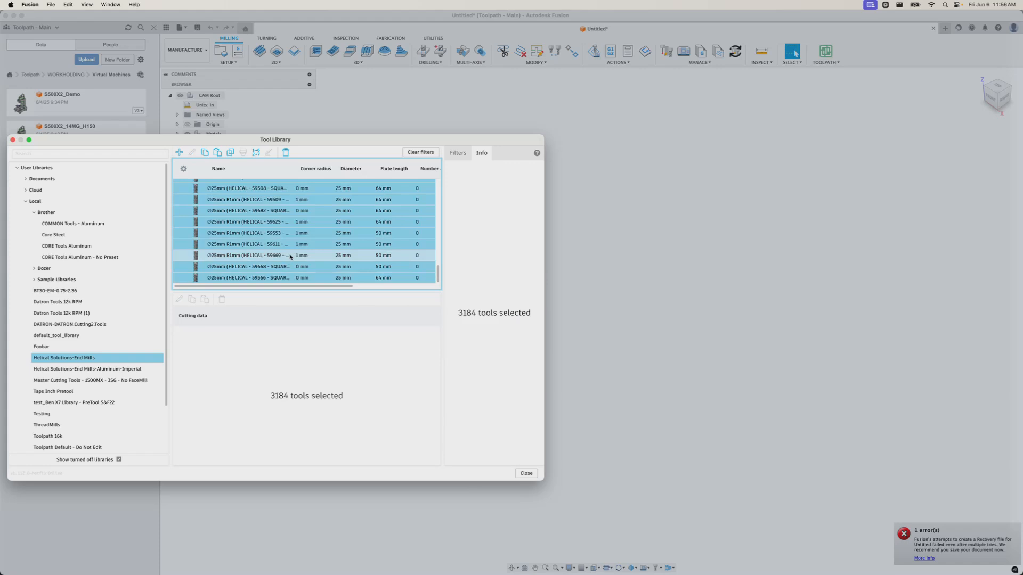
key("Delete")
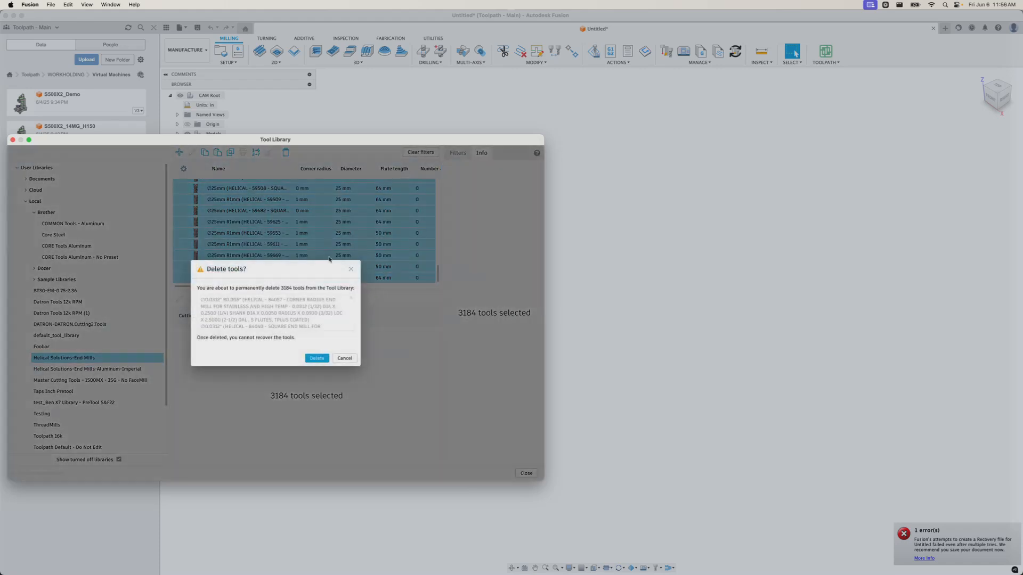
left_click(317, 358)
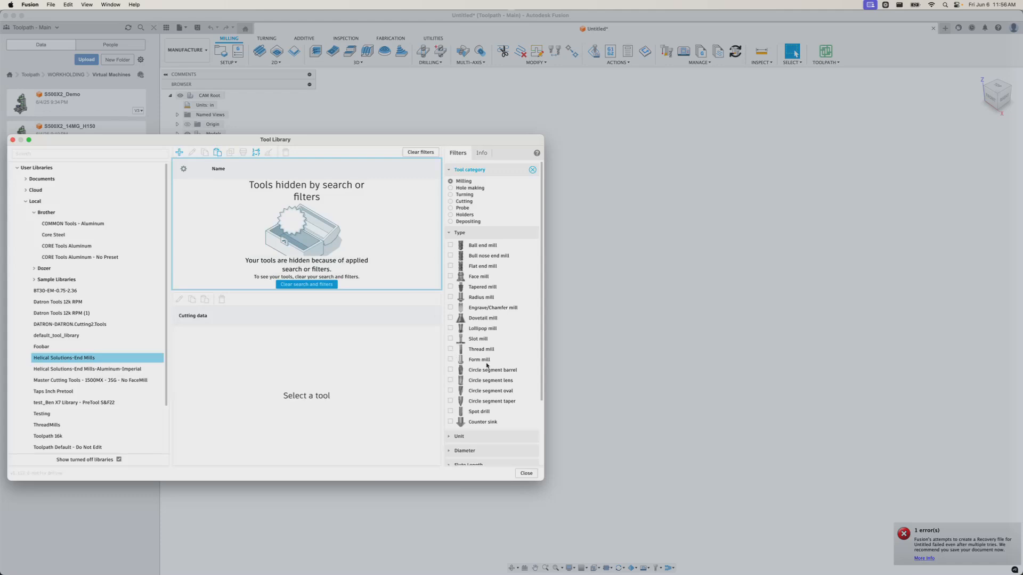
scroll(486, 366, "down", 5)
Replace the Number of Flutes filter with a Millimeters unit filter
left_click(532, 442)
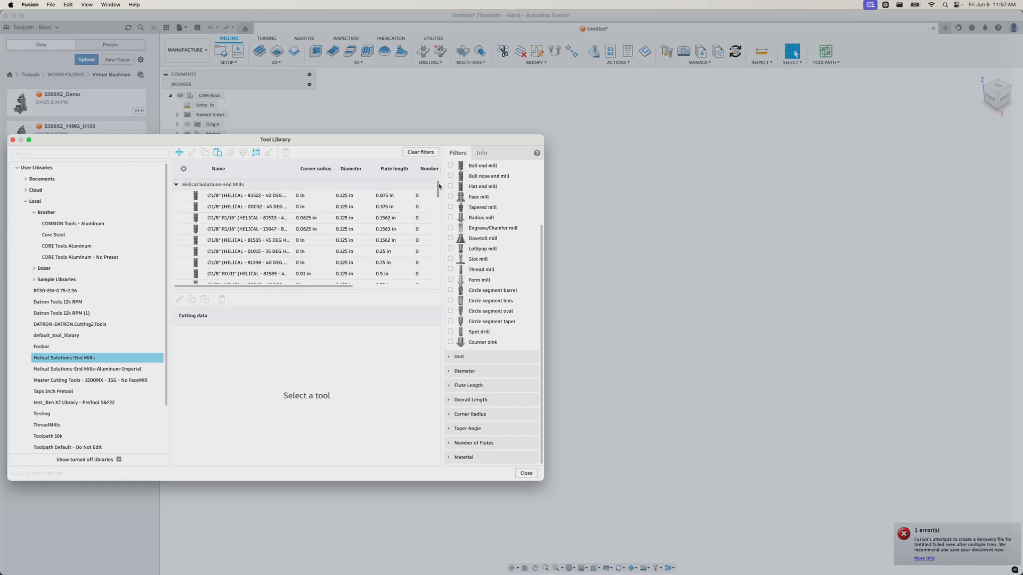
left_click_drag(438, 190, 452, 277)
left_click(451, 356)
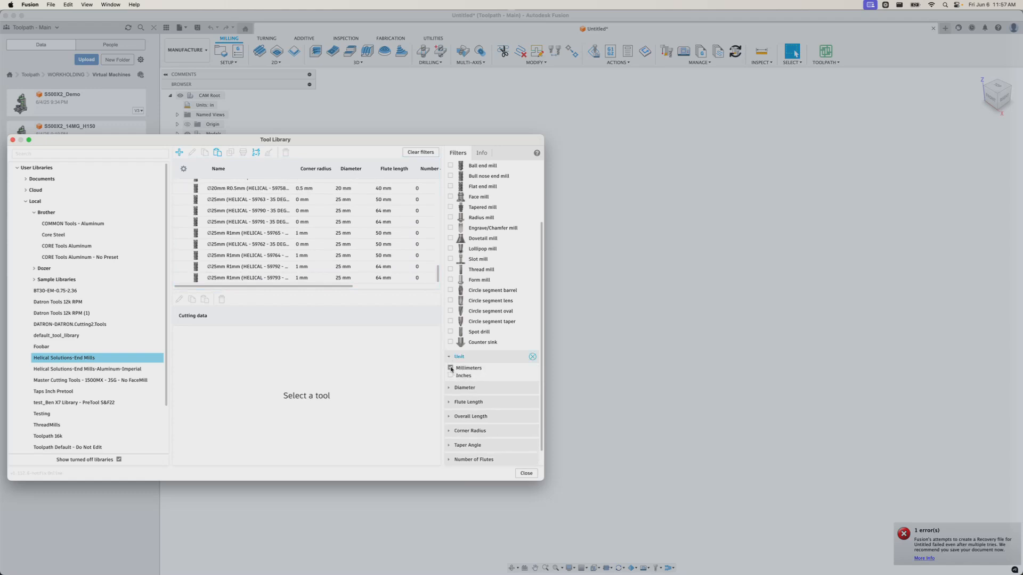
Select all 116 millimetre end mills and permanently delete them
left_click(323, 280)
scroll(320, 266, "up", 20)
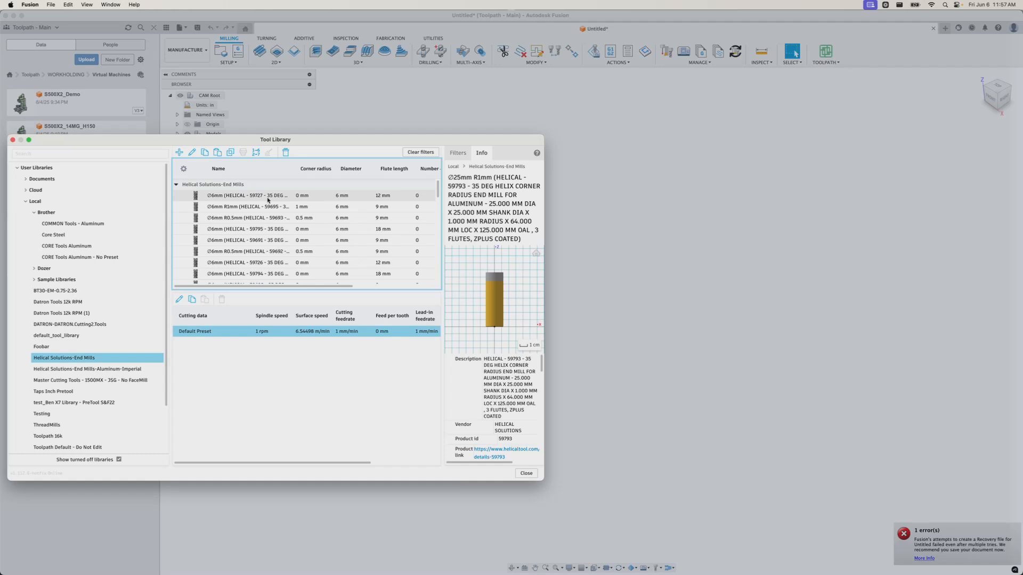
left_click(267, 199, "shift")
key("Delete")
left_click(313, 361)
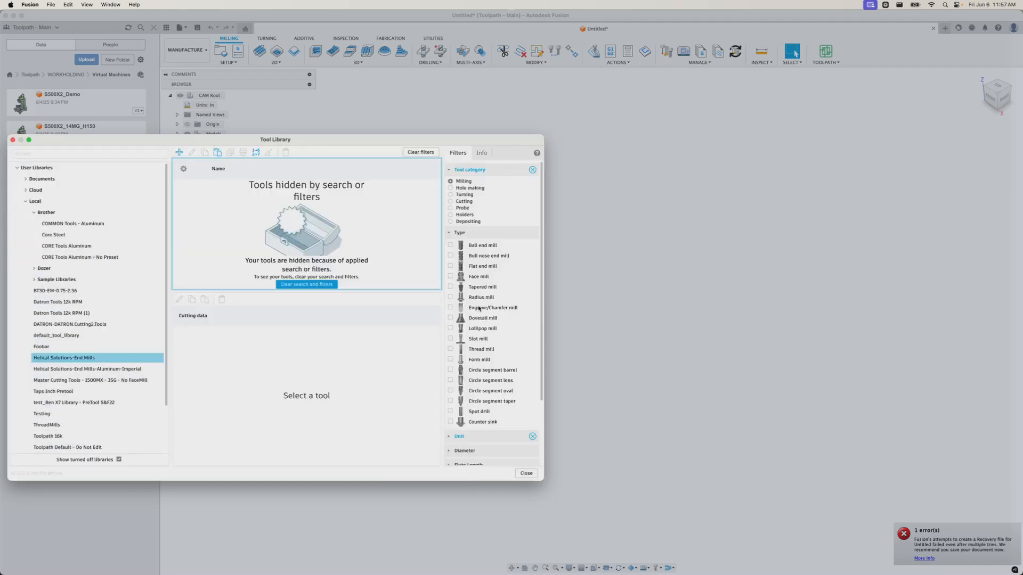
scroll(474, 352, "down", 3)
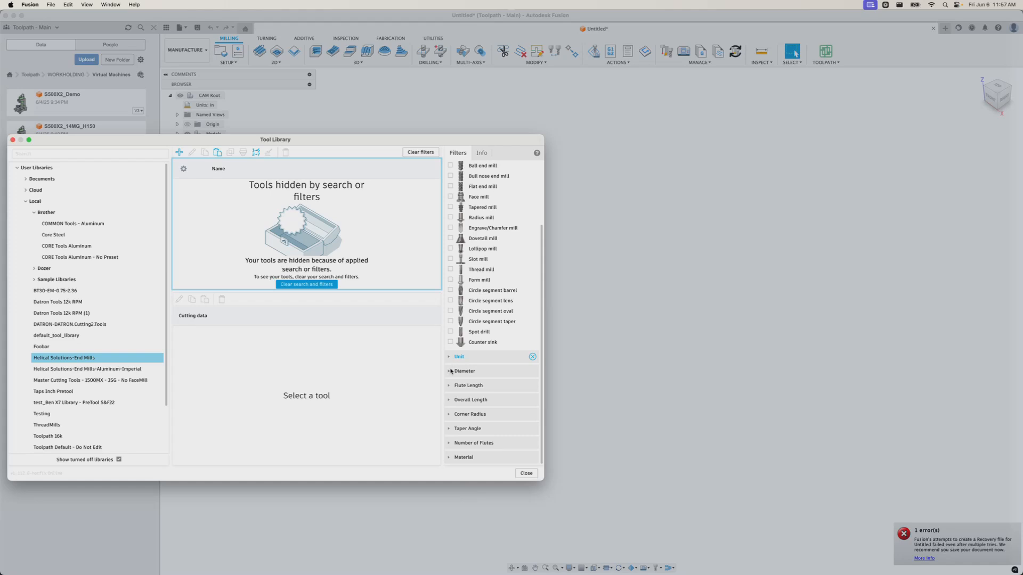
Replace the unit filter with a Diameter greater than 0.5 in filter
left_click(533, 358)
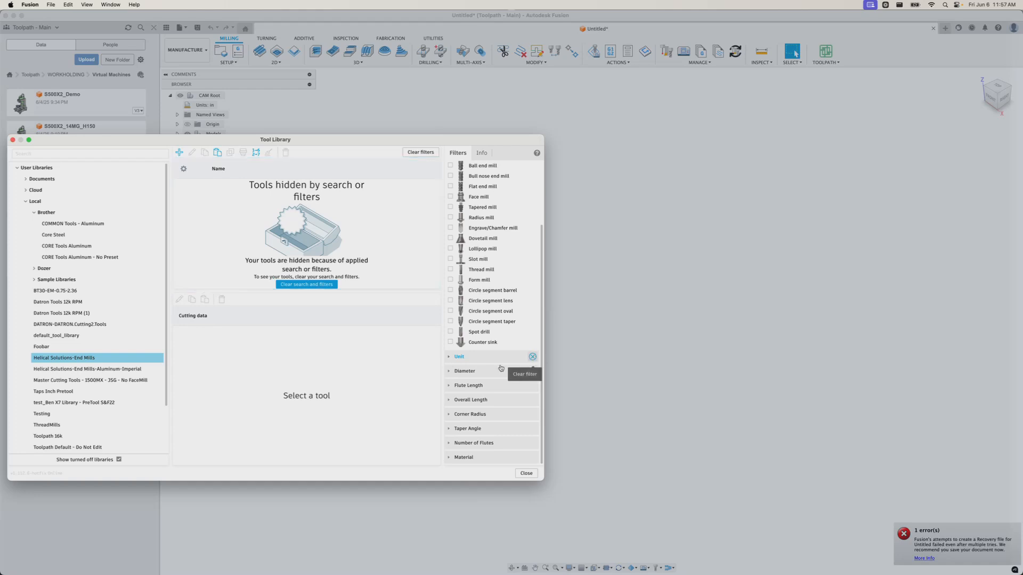
left_click(449, 373)
left_click(462, 389)
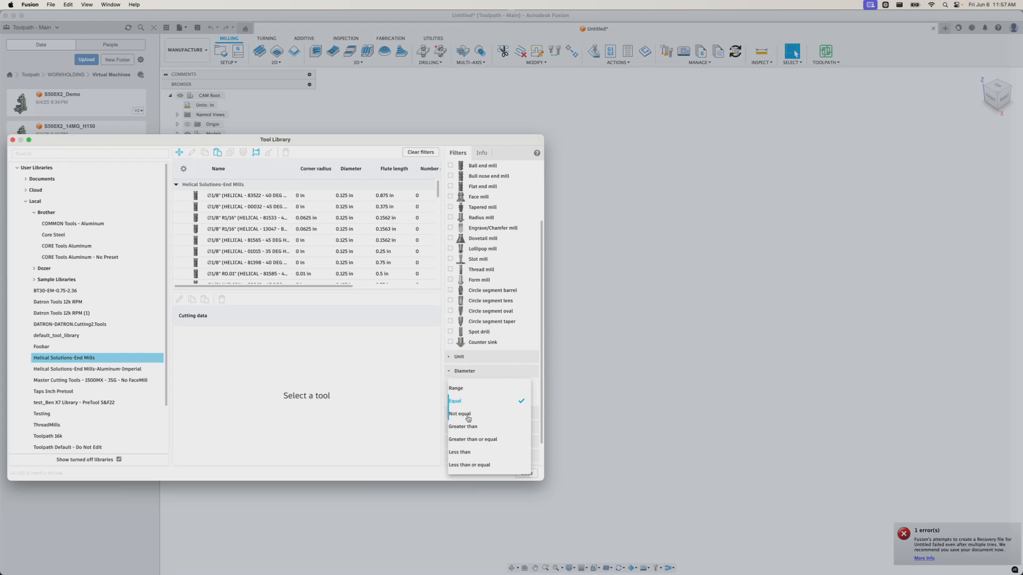
left_click(468, 439)
left_click(490, 399)
type("0.5")
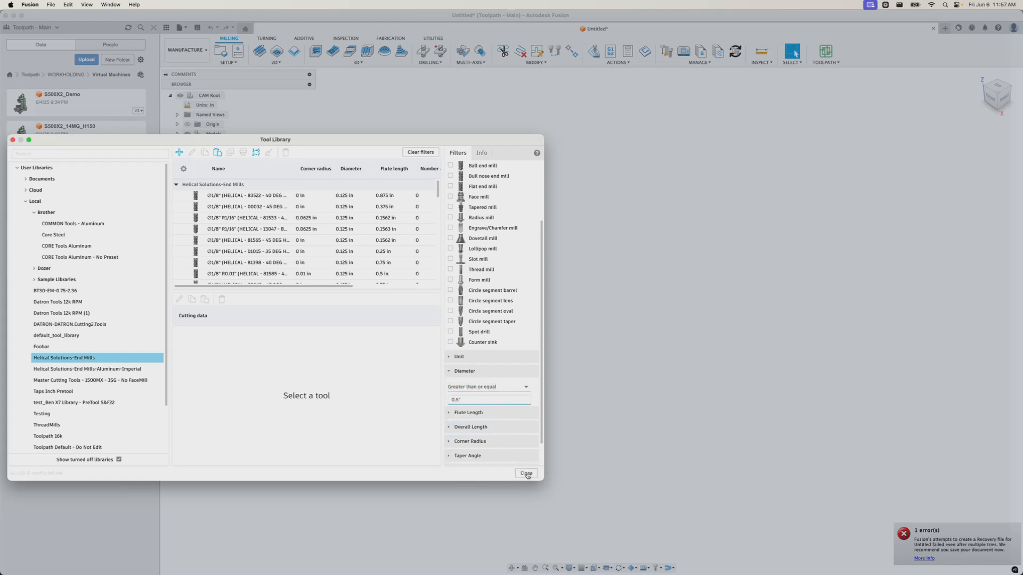
key("Return")
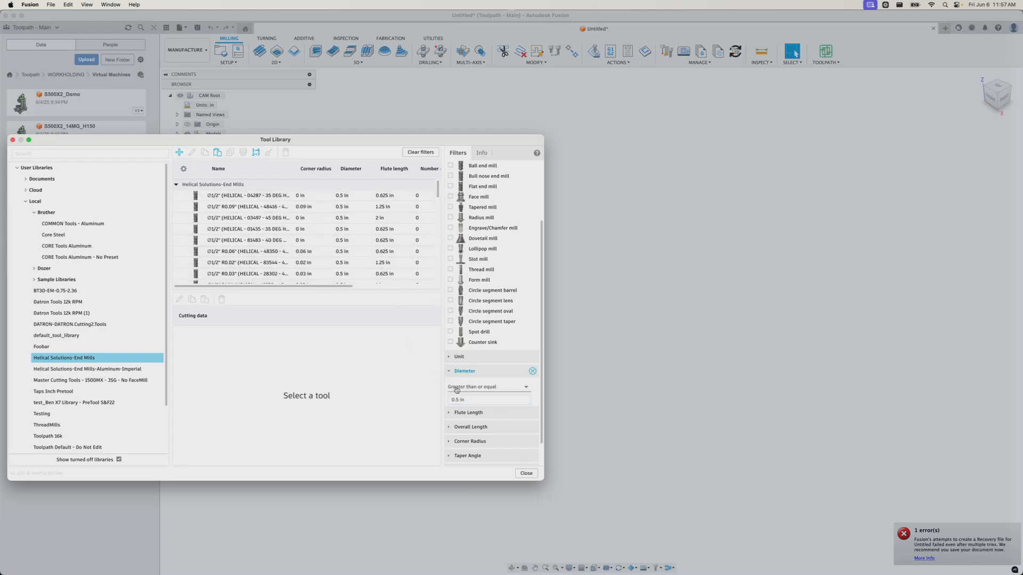
left_click(476, 390)
left_click(463, 426)
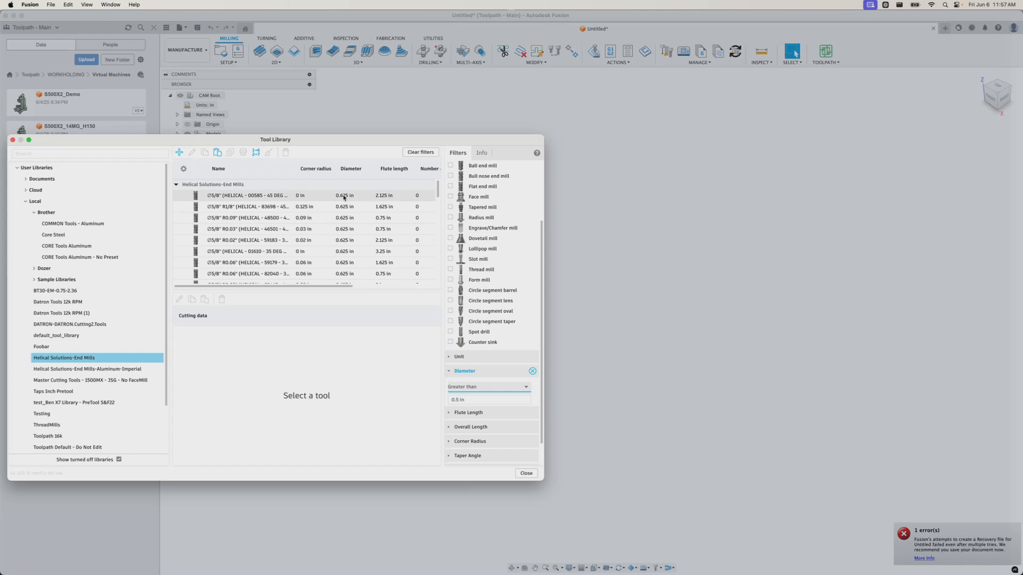
Select all 749 large-diameter tools and permanently delete them
left_click(229, 196)
scroll(292, 227, "down", 5)
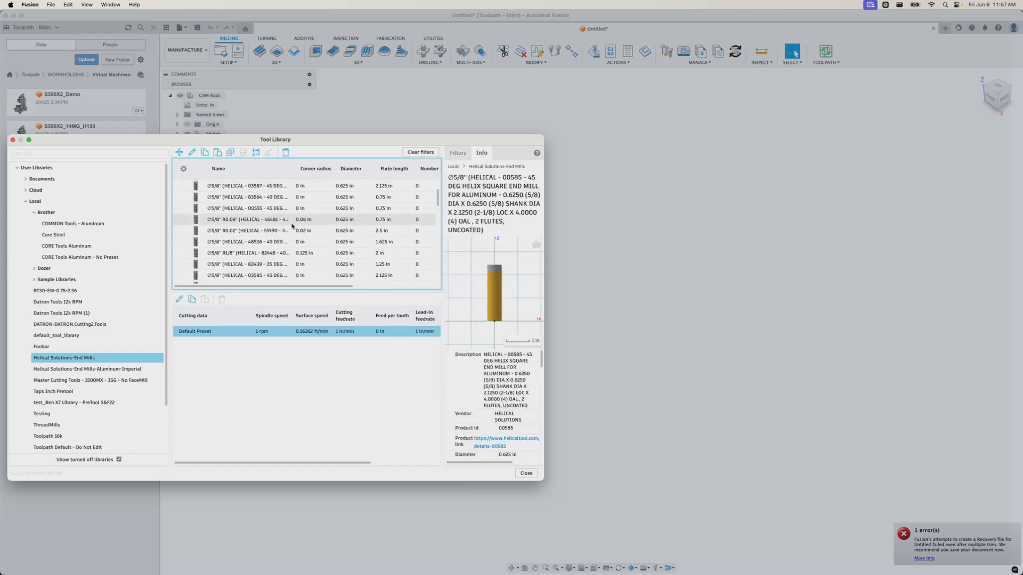
left_click_drag(439, 200, 440, 288)
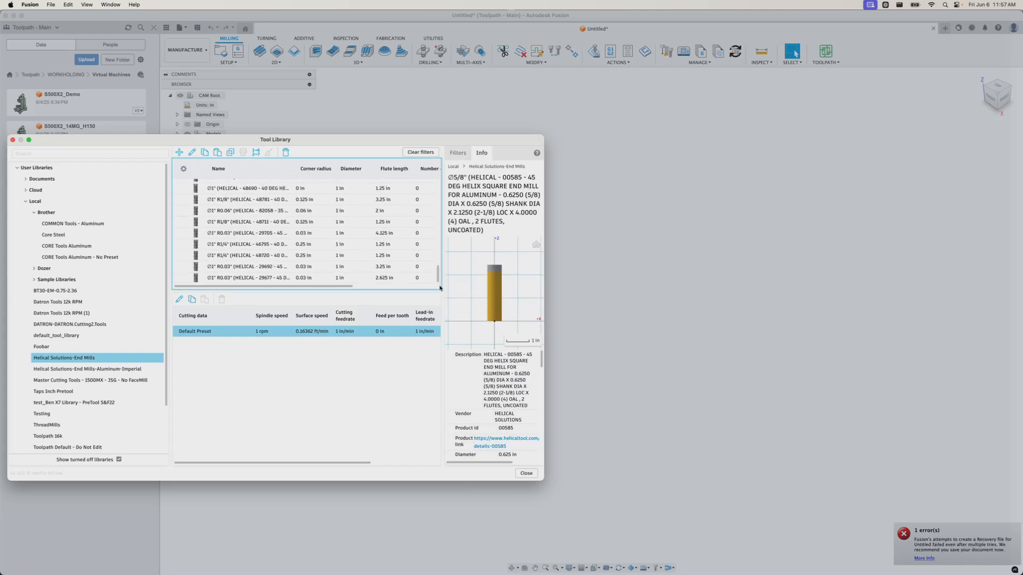
left_click(237, 279, "shift")
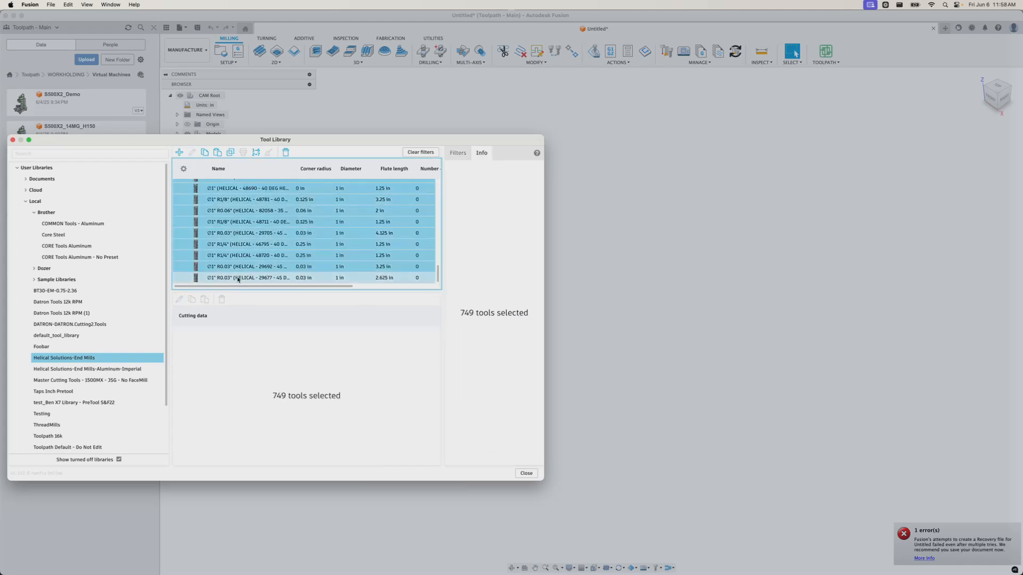
key("Delete")
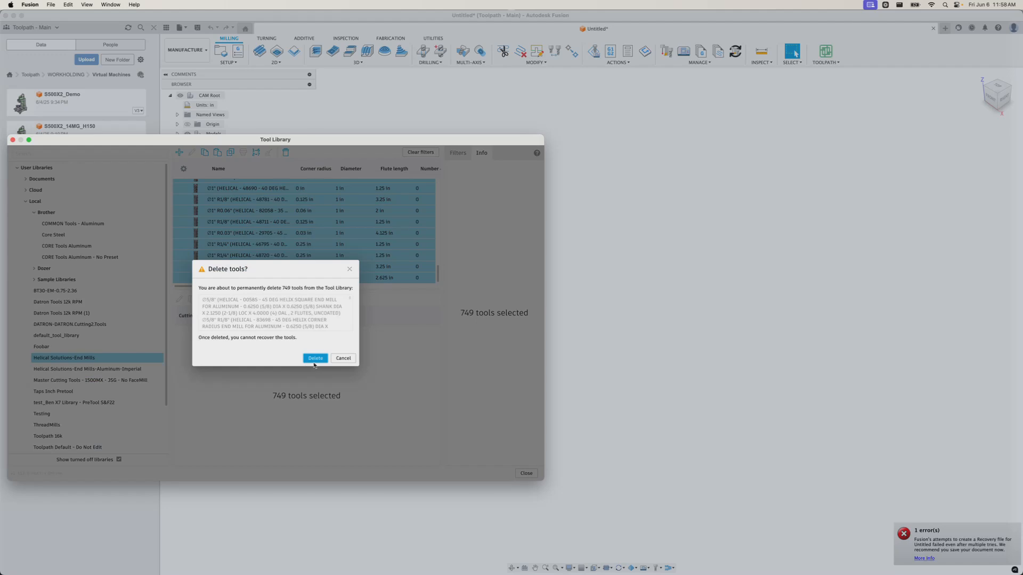
left_click(315, 358)
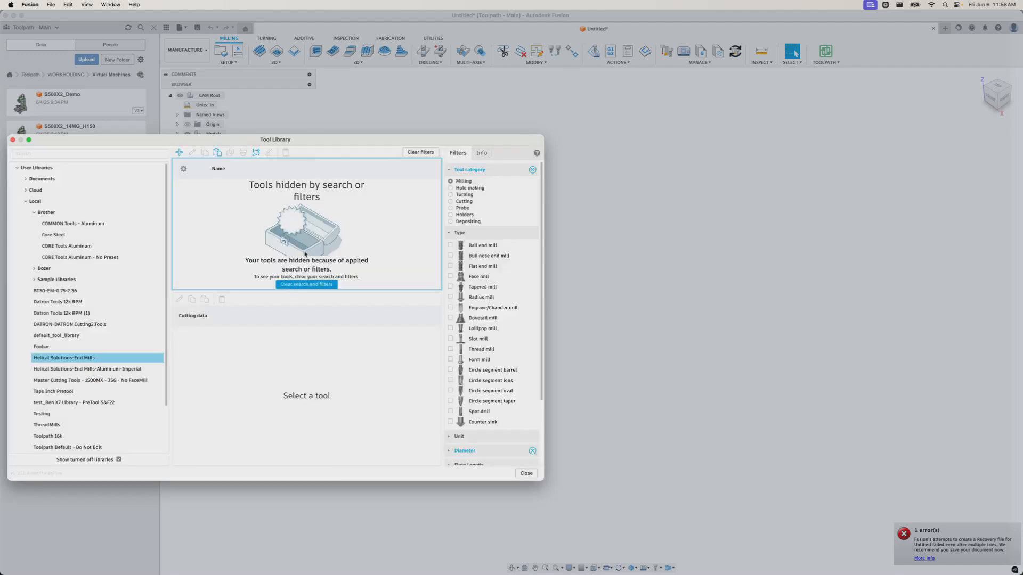
Clear all filters to list every remaining end mill, 0.125 to 0.5 in diameter
left_click(532, 169)
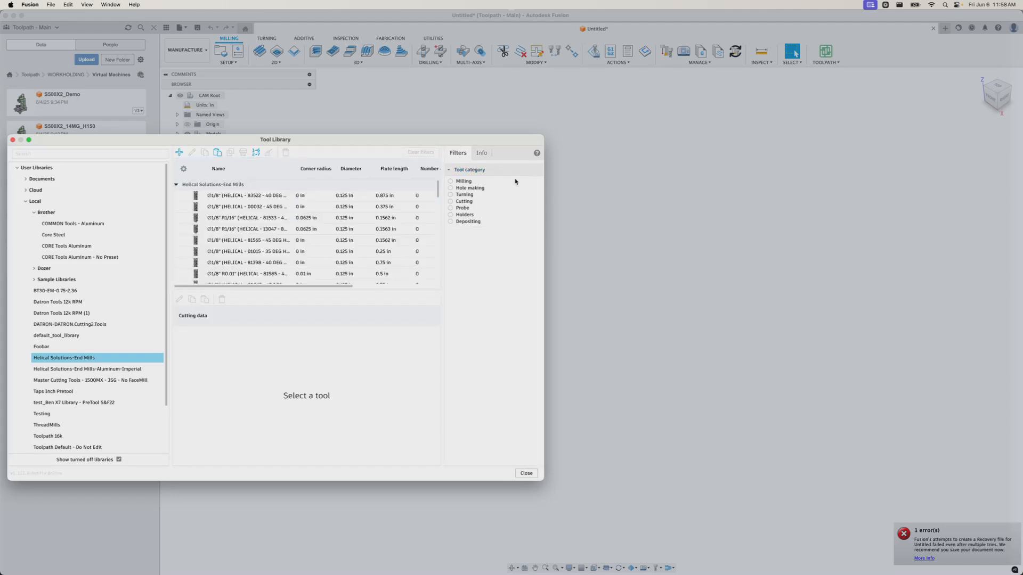
scroll(316, 229, "right", 5)
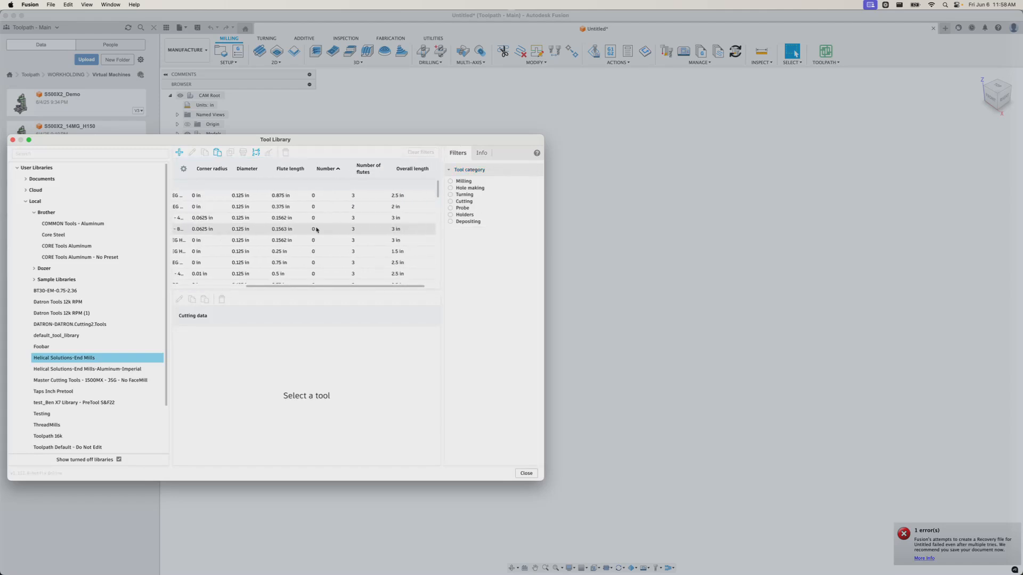
scroll(316, 230, "left", 5)
scroll(316, 230, "down", 5)
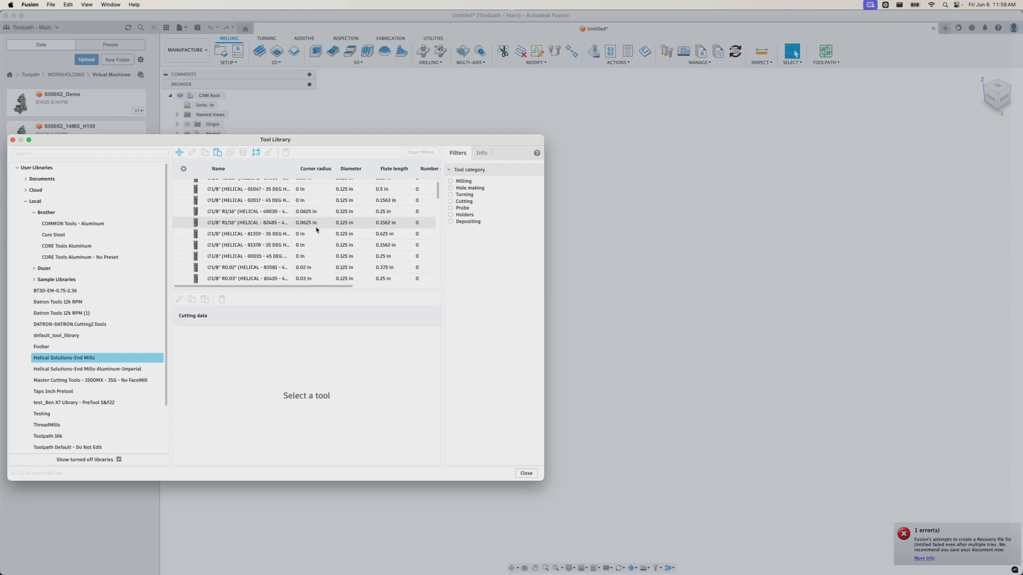
left_click_drag(436, 195, 462, 183)
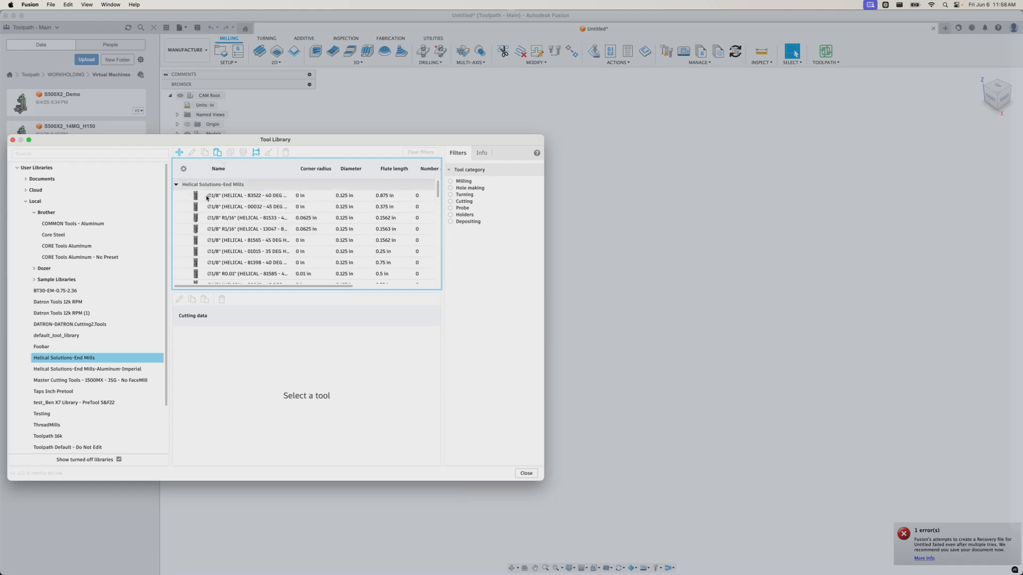
Rename the library to 'Helical Solutions-End Mills - Aluminum - Moon Units'
right_click(78, 359)
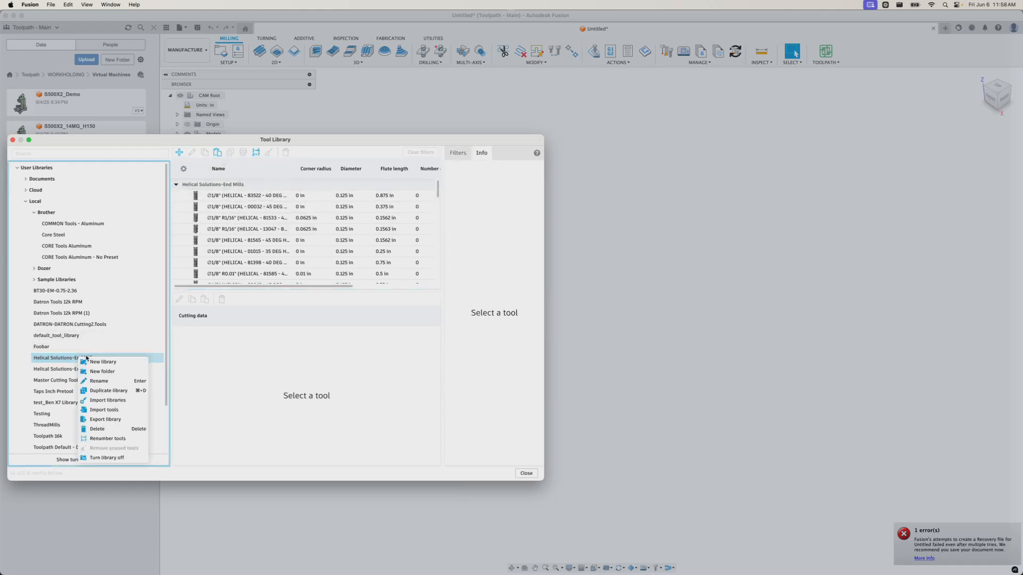
left_click(107, 384)
key("Right")
type("M")
key("BackSpace")
type("-")
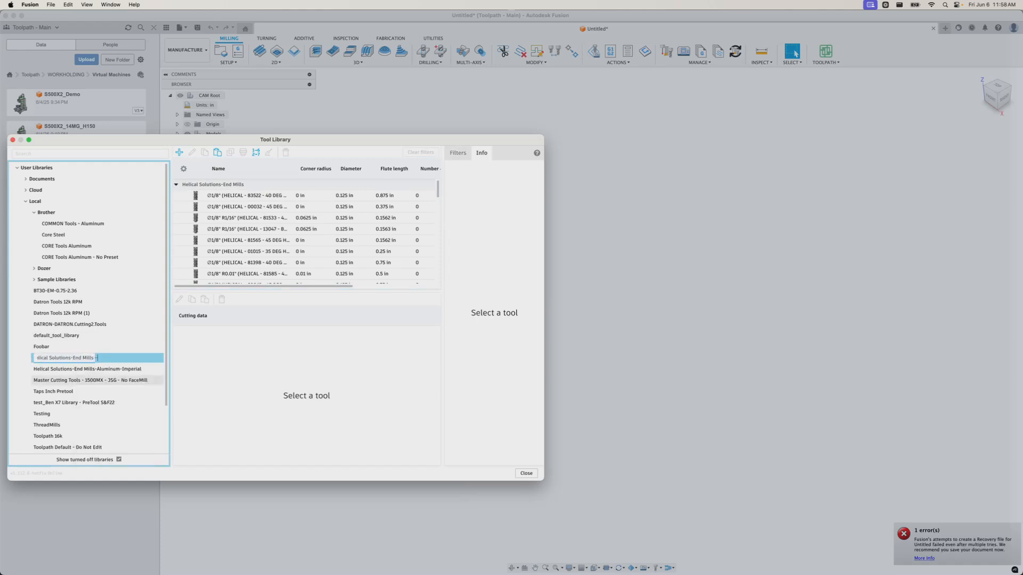
type(" Aluminum - Moon Units")
key("Home")
key("Return")
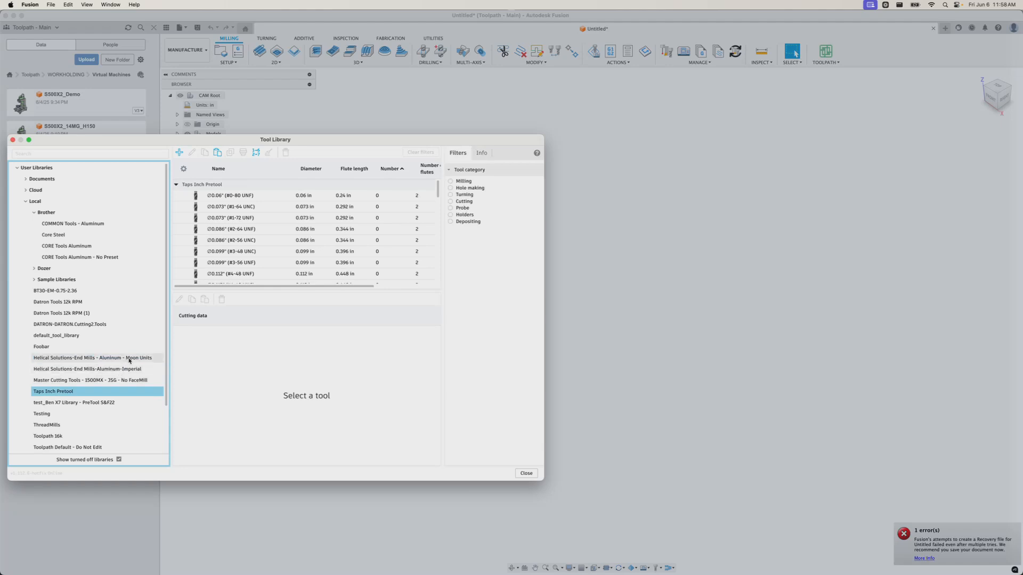
Export the renamed library as a file to Downloads
left_click(128, 360)
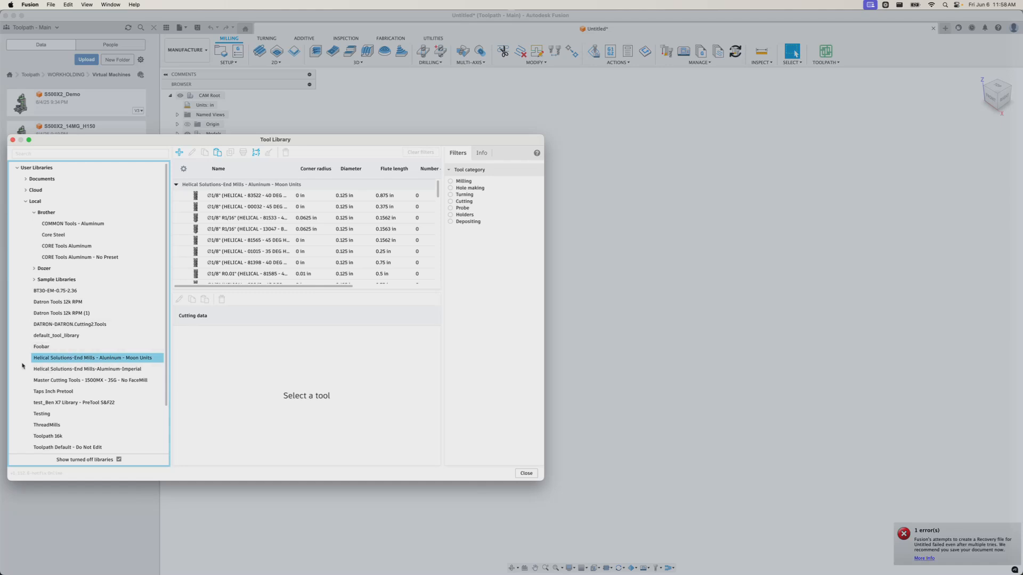
right_click(129, 361)
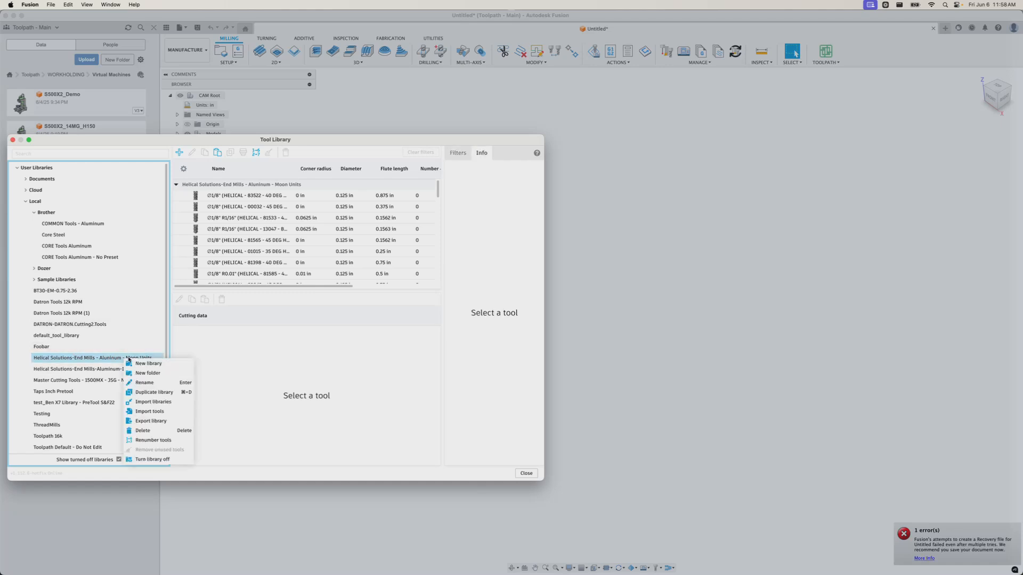
left_click(145, 421)
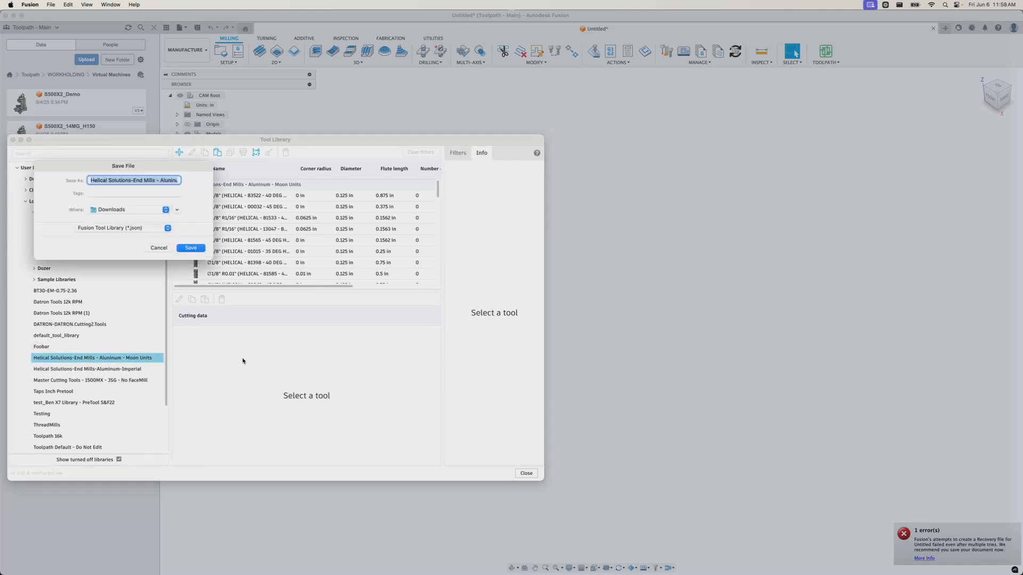
left_click(191, 248)
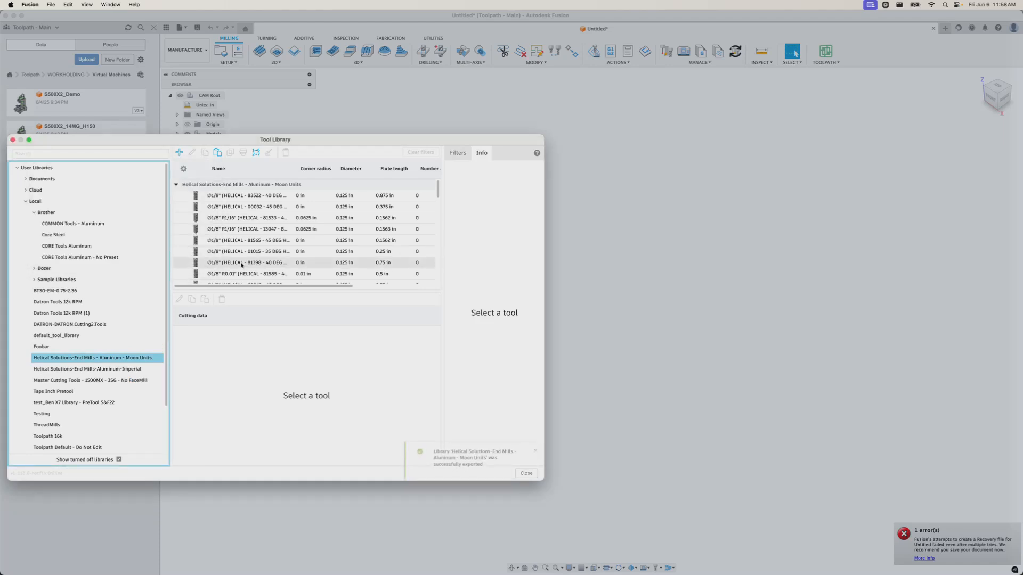
key("super+Tab")
Bring up the A80 Steering Adaptor part report in the browser
left_click(692, 116)
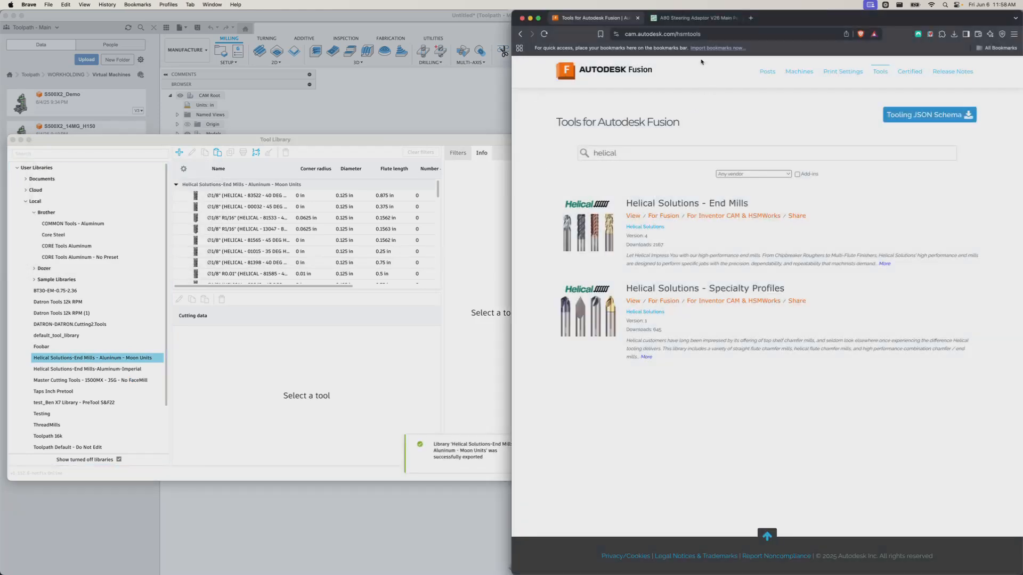
left_click(699, 19)
mouse_move(726, 240)
left_mouse_down()
mouse_move(712, 217)
mouse_move(716, 225)
left_mouse_up()
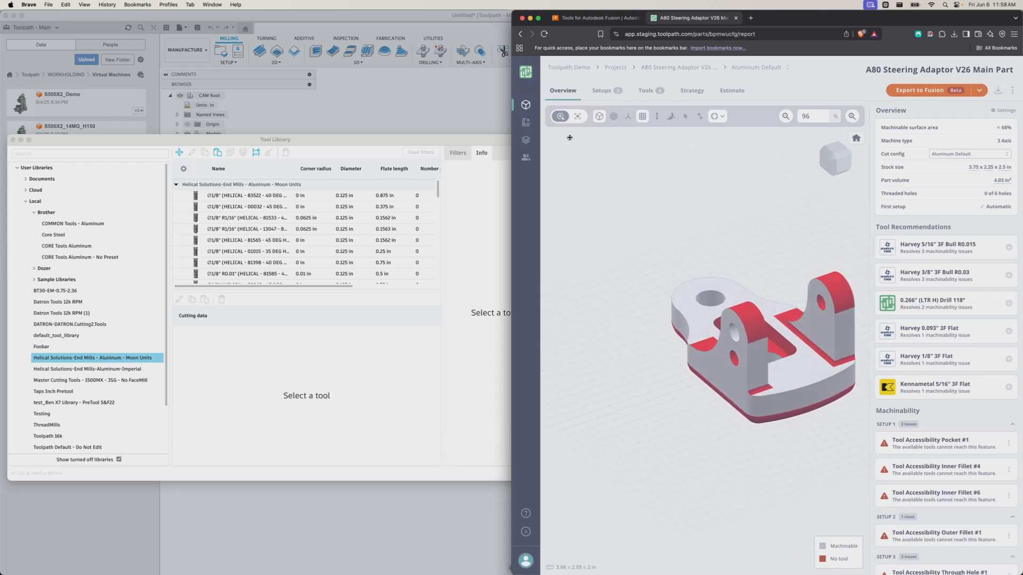
Upload the Moon Units library JSON from Downloads on the Tool Libraries page
left_click(525, 139)
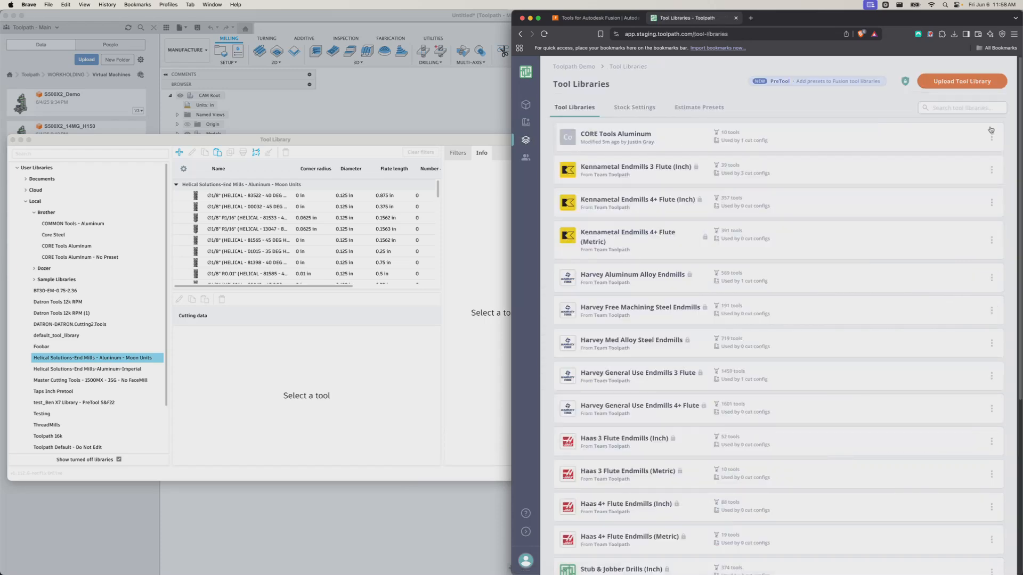
left_click(942, 81)
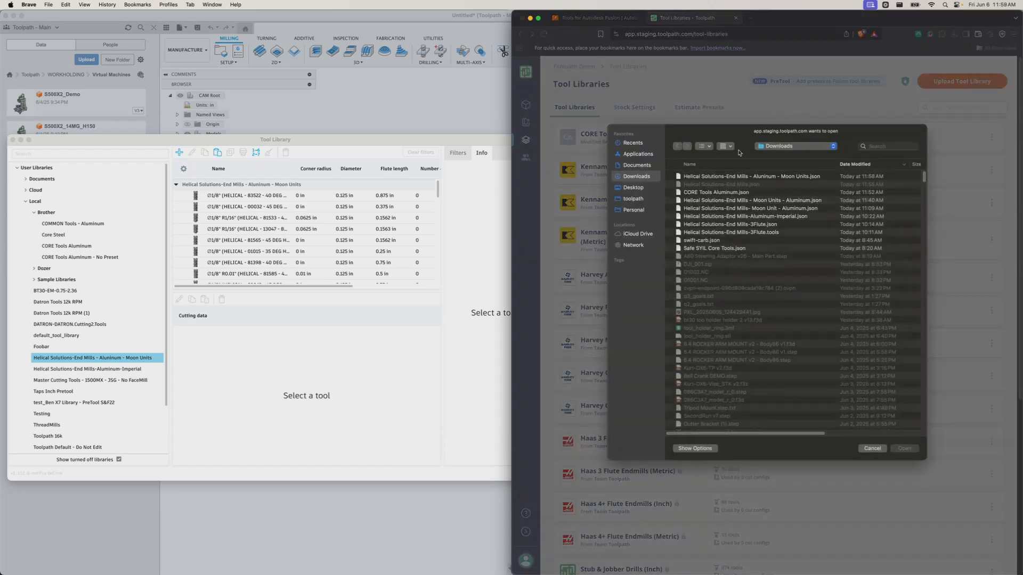
left_click(725, 178)
double_click(732, 176)
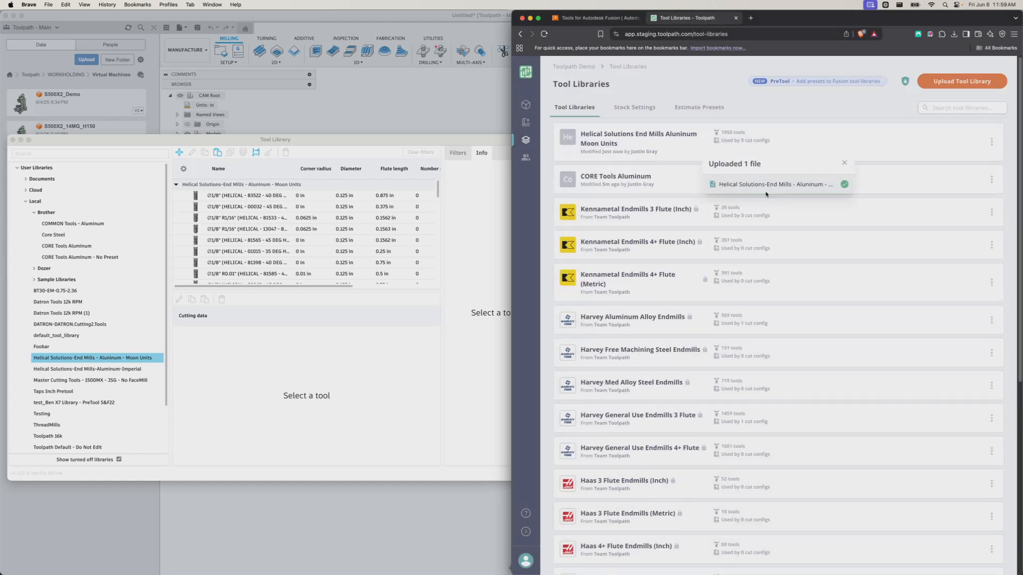
Open the uploaded Helical Solutions library and view tool 01435's AluWrought presets
left_click(844, 161)
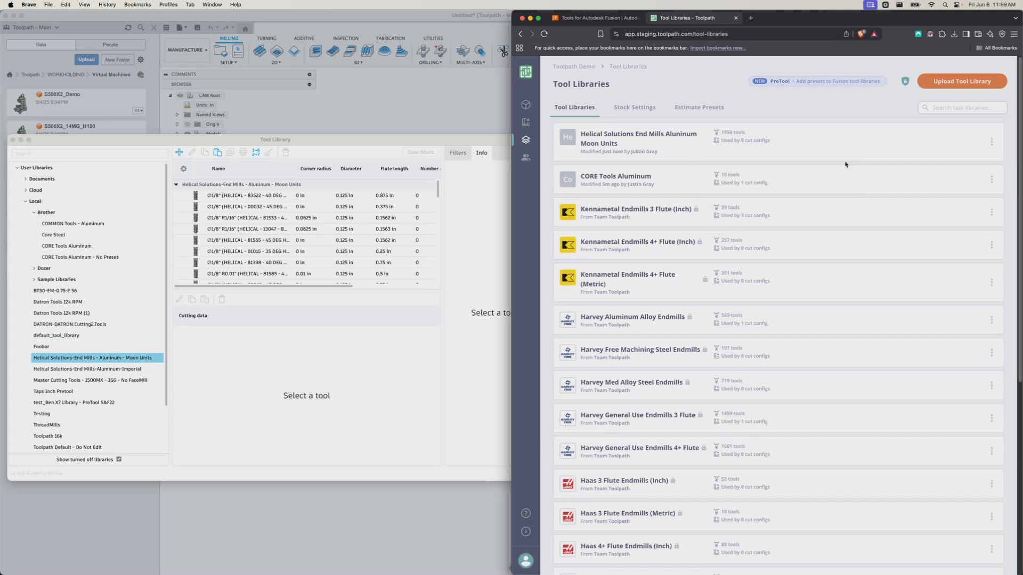
left_click(672, 143)
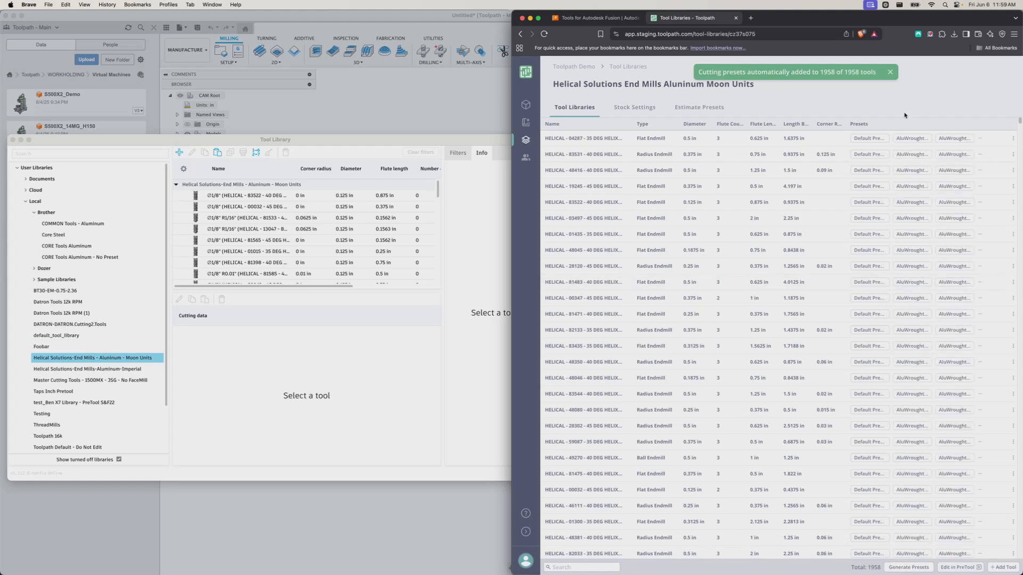
left_click(890, 73)
mouse_move(933, 152)
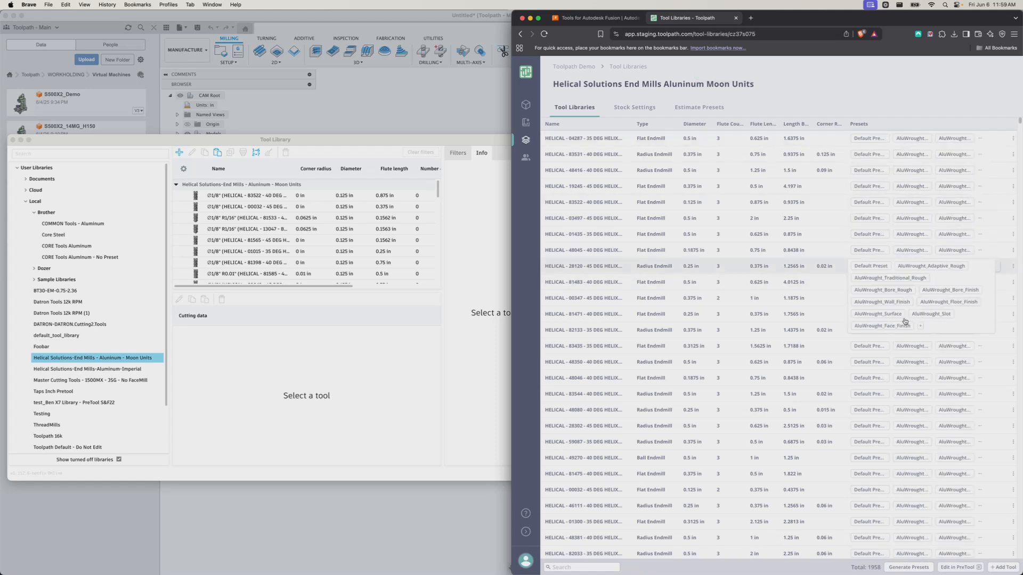
left_click(642, 236)
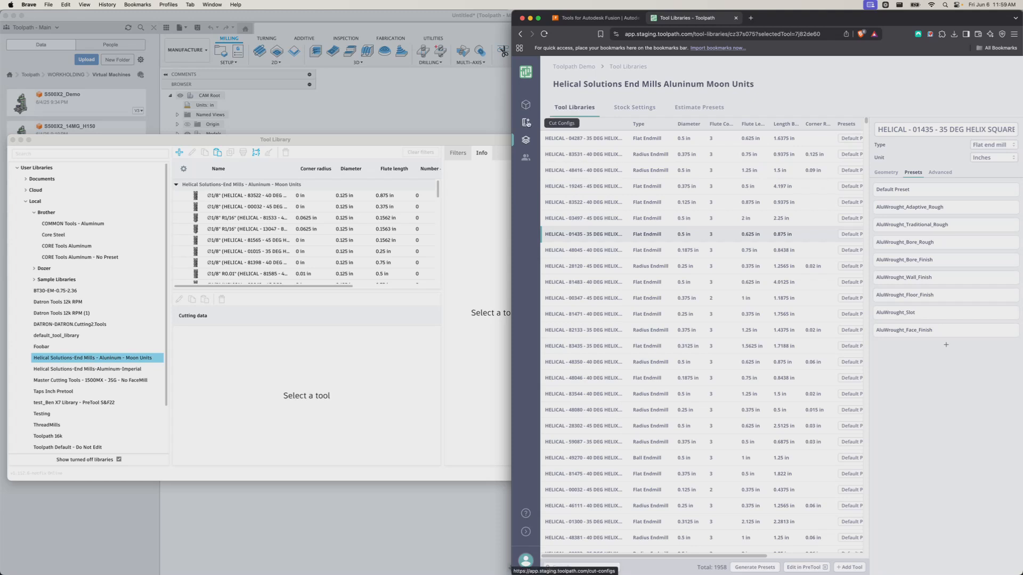
In Aluminum Default recommendations, turn off the Harvey and Kennametal end mill libraries
left_click(526, 122)
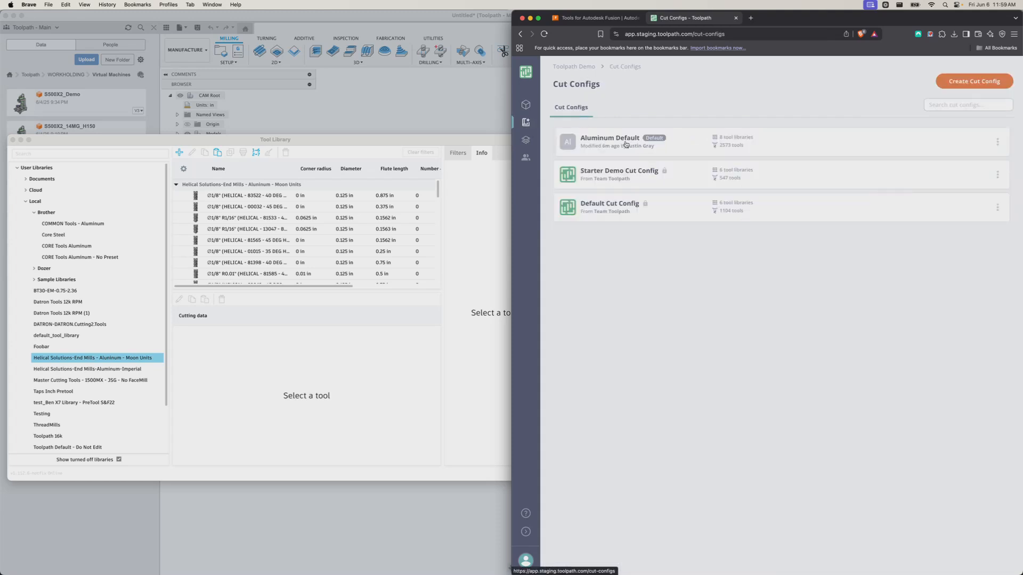
left_click(626, 143)
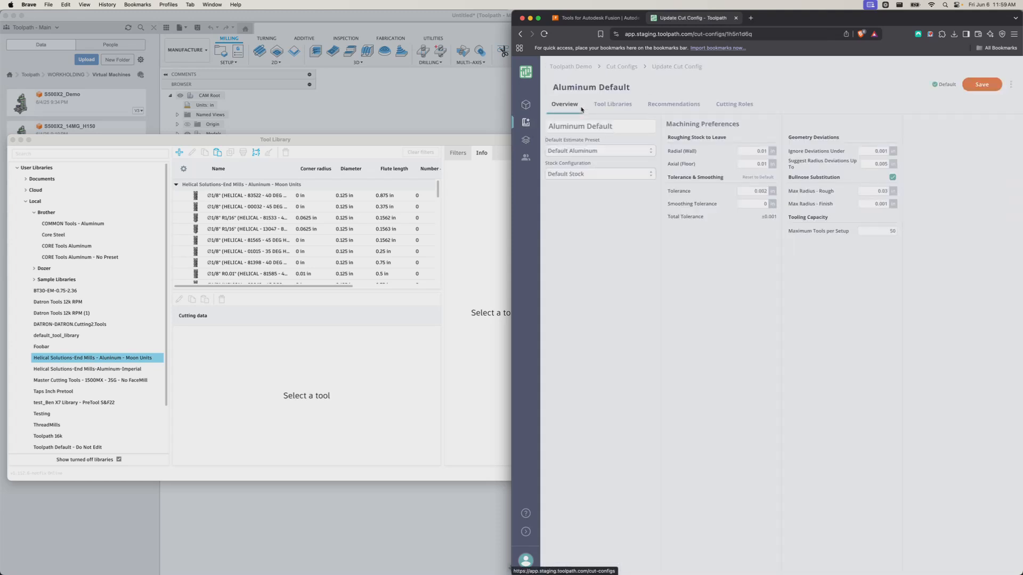
left_click(669, 105)
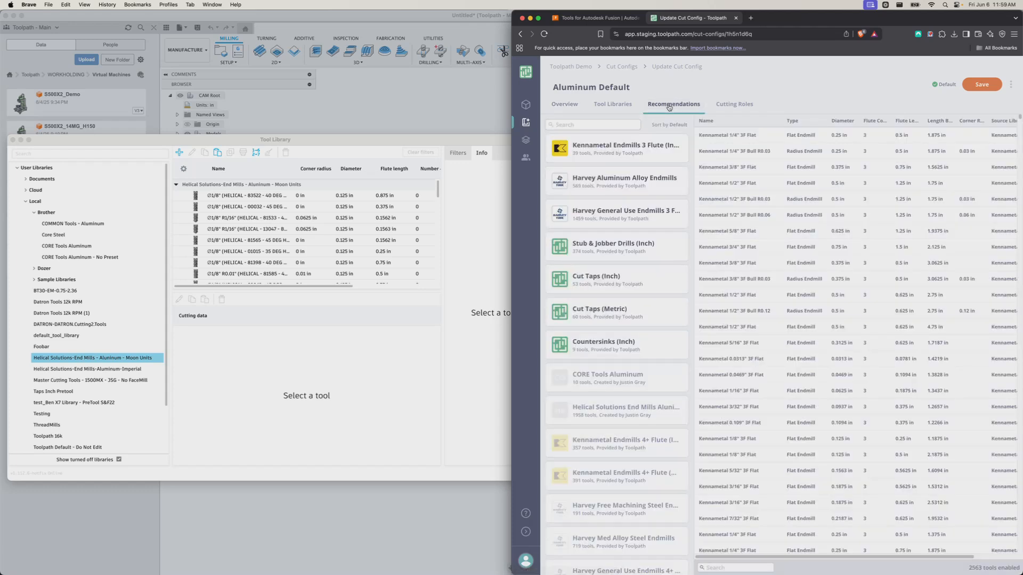
left_click(601, 104)
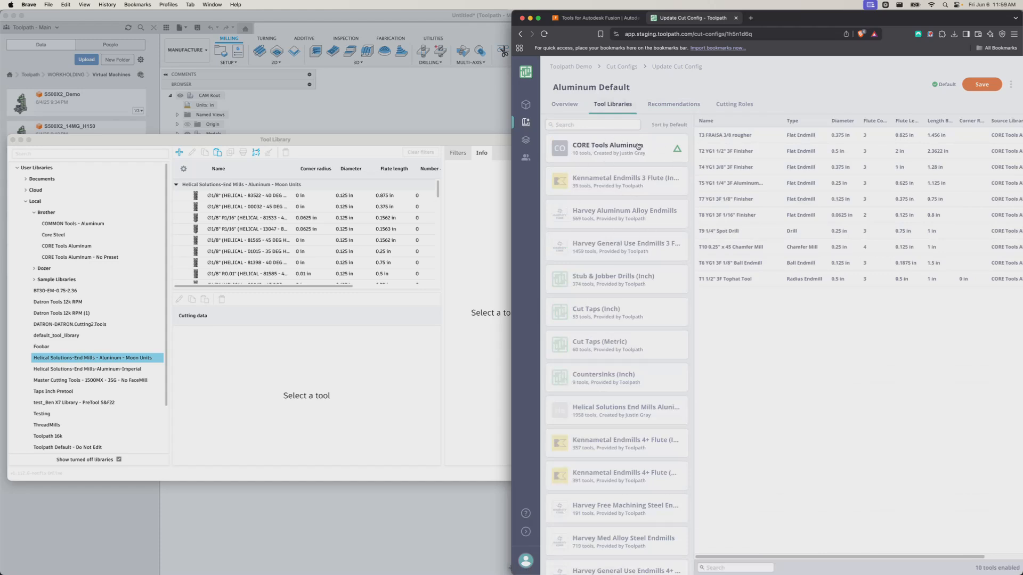
left_click(666, 107)
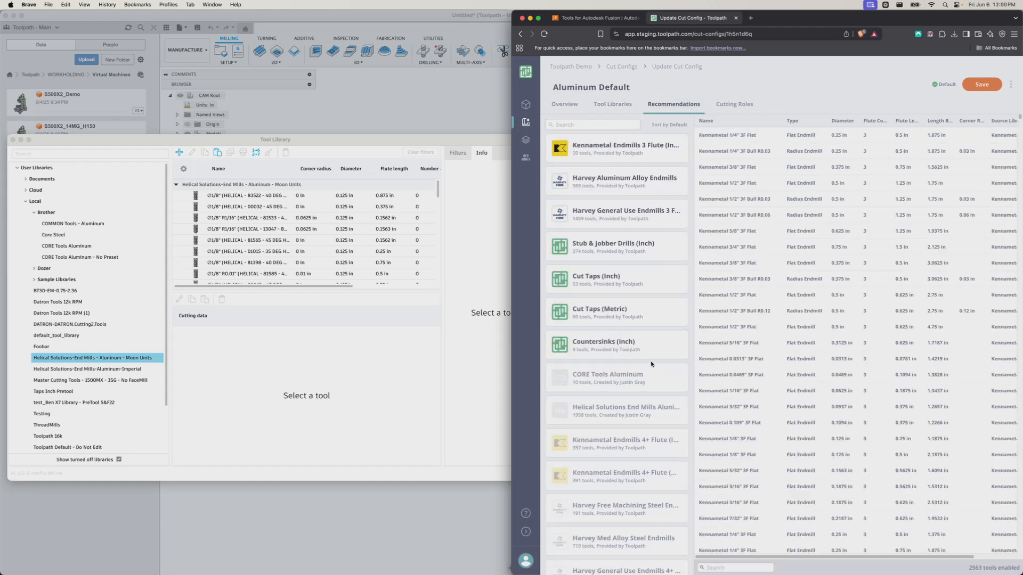
left_click(591, 209)
left_click(598, 188)
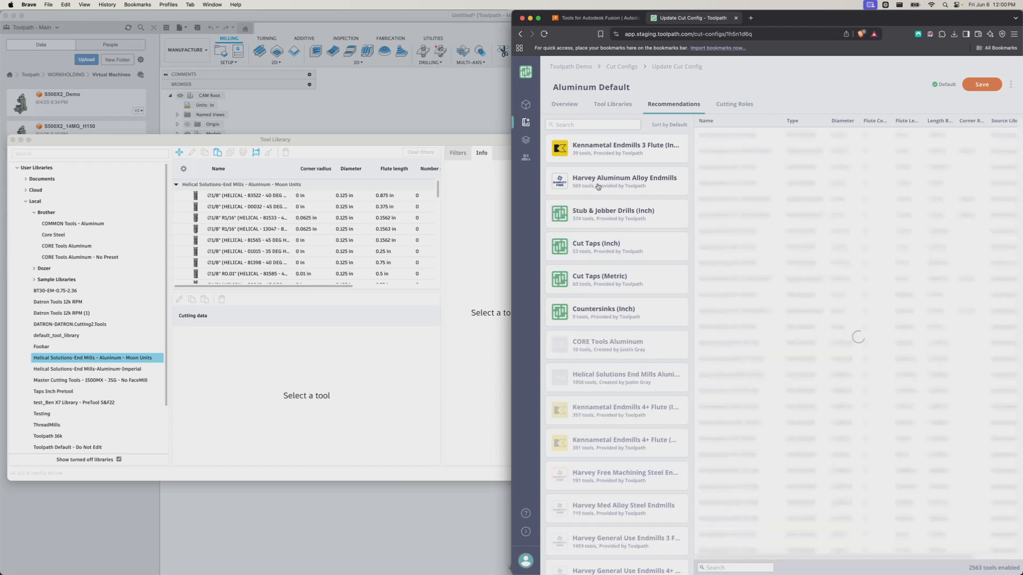
left_click(607, 150)
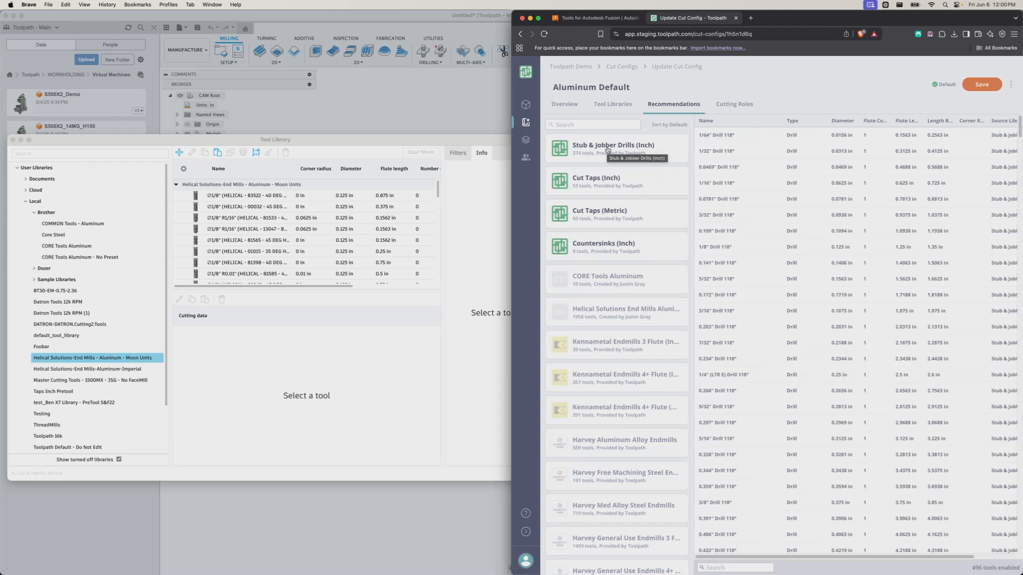
Enable Helical Solutions end mills, save the cut config, and reopen the A80 Steering Adaptor report
left_click(592, 124)
type("h")
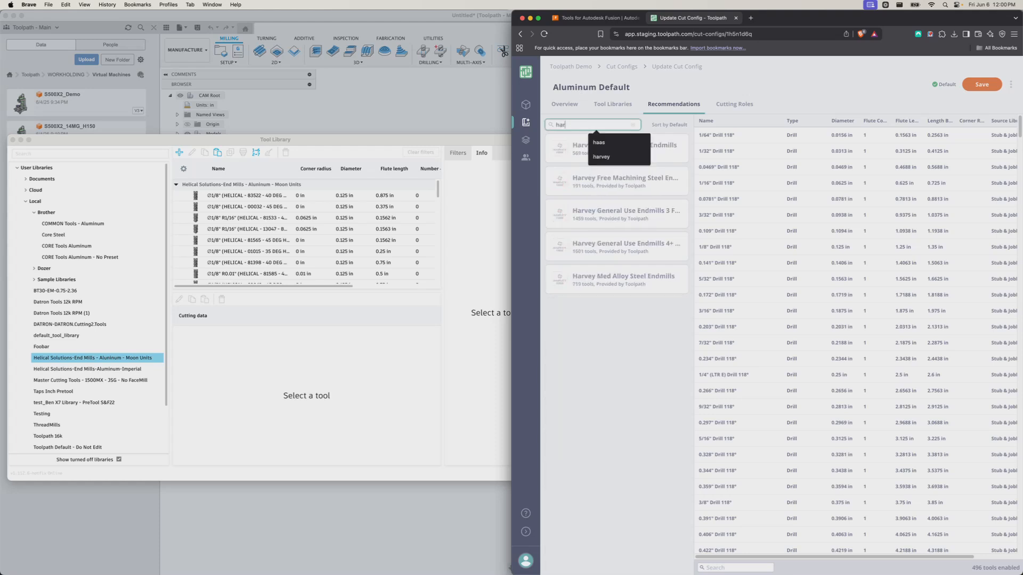
type("eli")
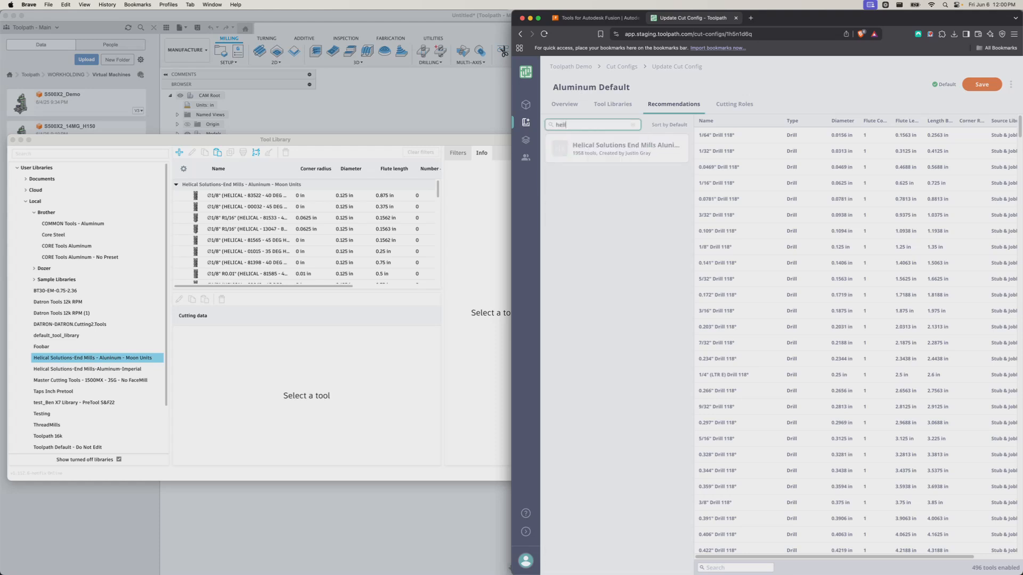
left_click(634, 126)
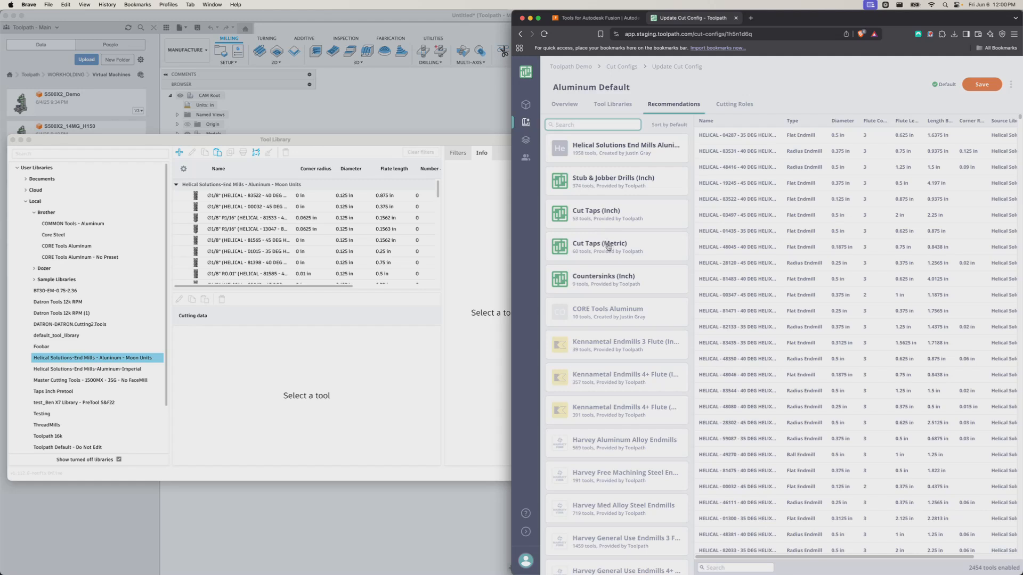
left_click(981, 85)
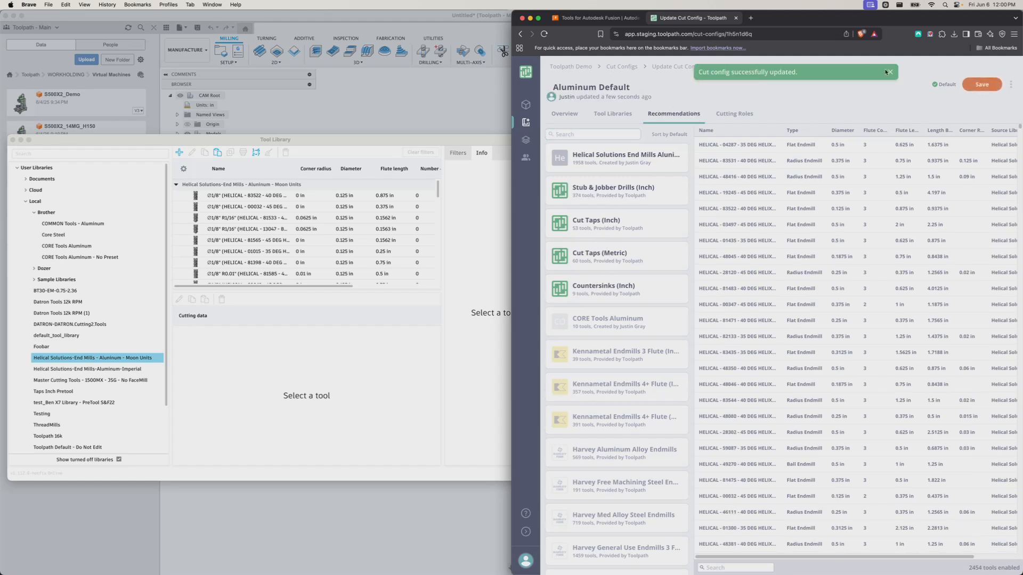
left_click(888, 72)
left_click(526, 105)
left_click(606, 174)
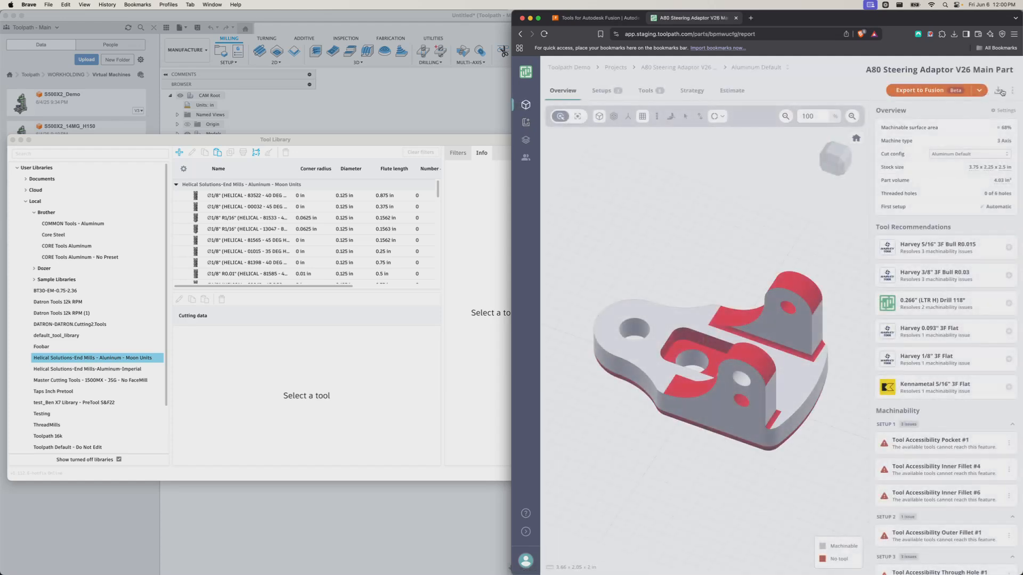
Regenerate the A80 Steering Adaptor V26 Main Part report using Aluminum Default
left_click(1012, 91)
left_click(977, 140)
mouse_move(908, 301)
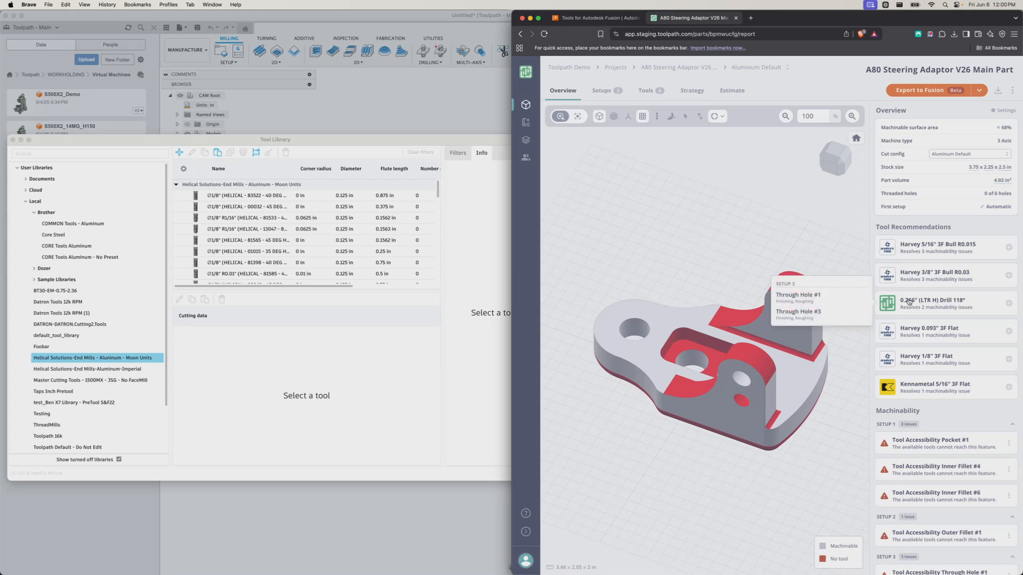
mouse_move(901, 242)
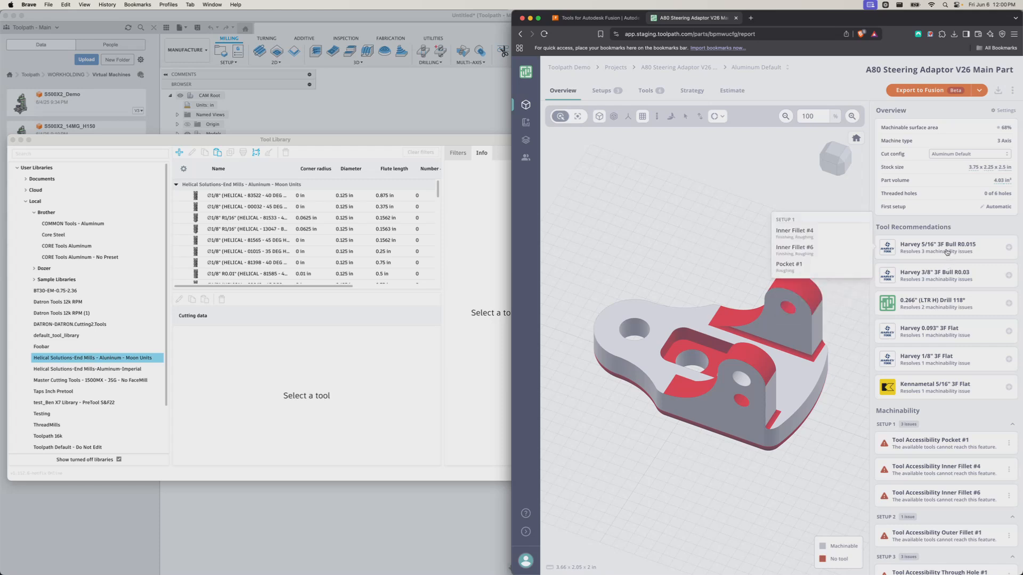
left_click(926, 304)
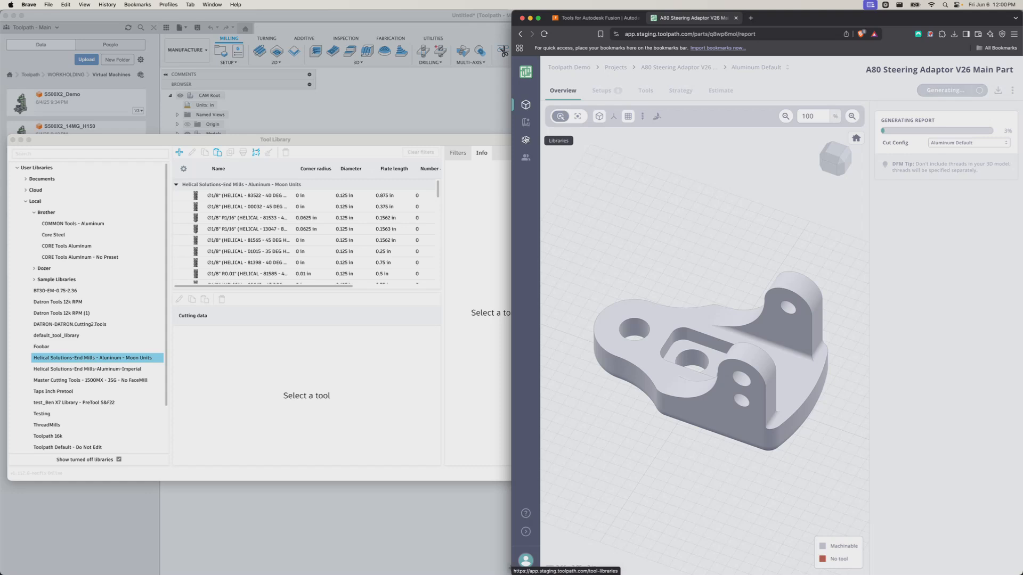
Open the tool libraries in a new tab, then return to the part report
left_click(525, 140, "super")
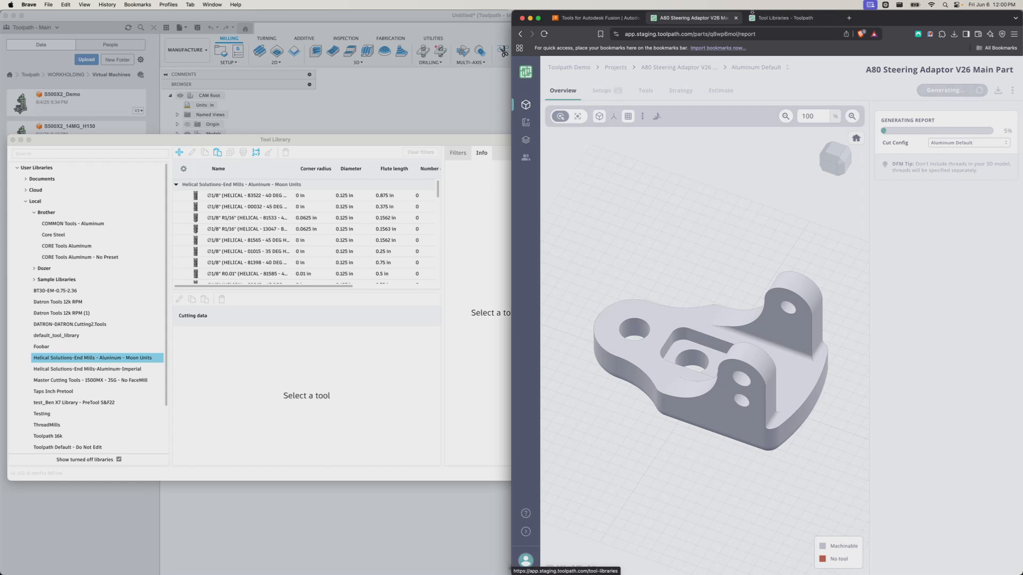
left_click(783, 17)
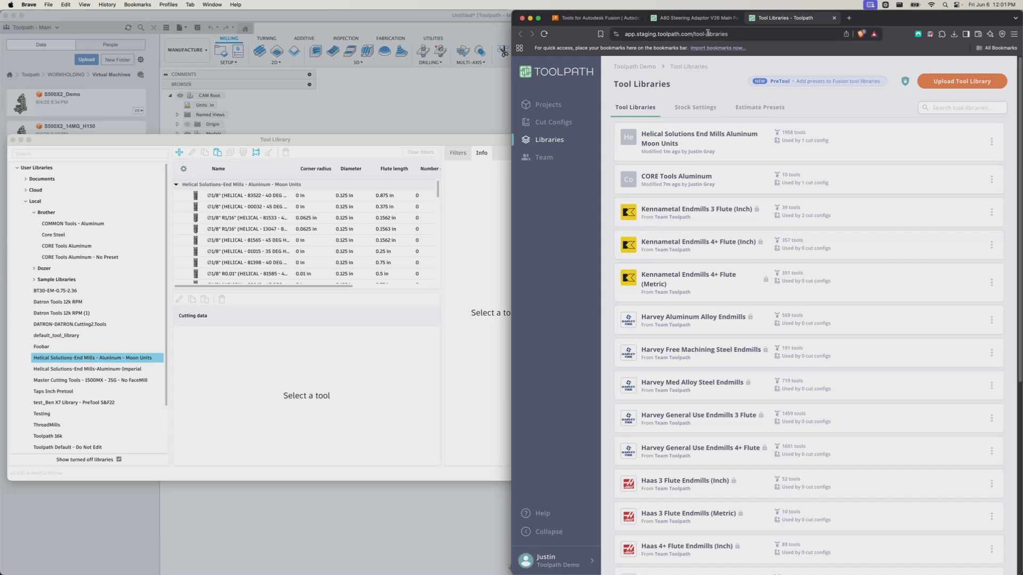
left_click(692, 18)
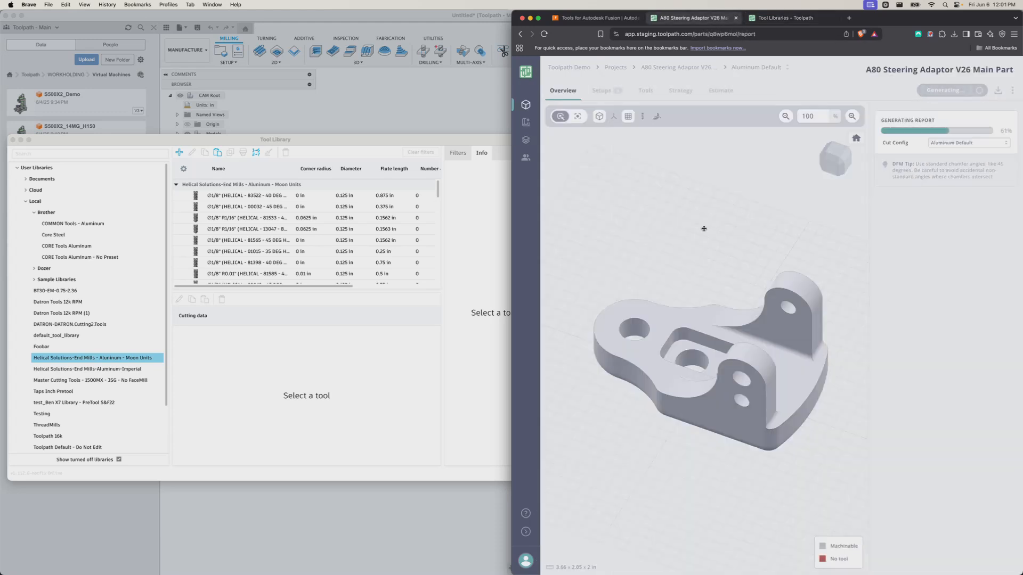
Orbit the part and display a banana beside it for scale
scroll(742, 285, "down", 3)
left_click_drag(729, 284, 657, 296)
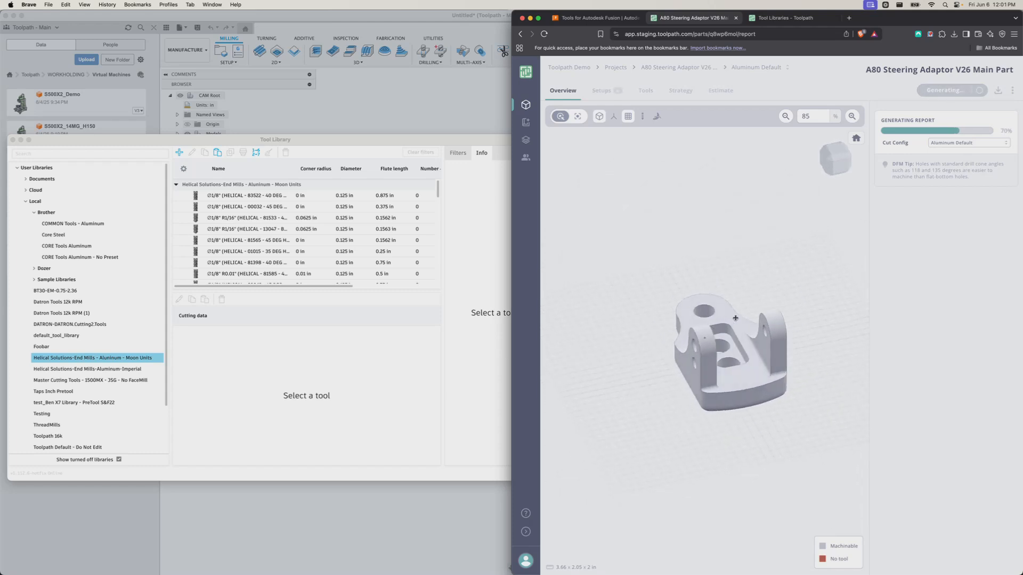
scroll(735, 318, "down", 2)
scroll(735, 318, "up", 5)
left_click_drag(735, 318, 707, 341)
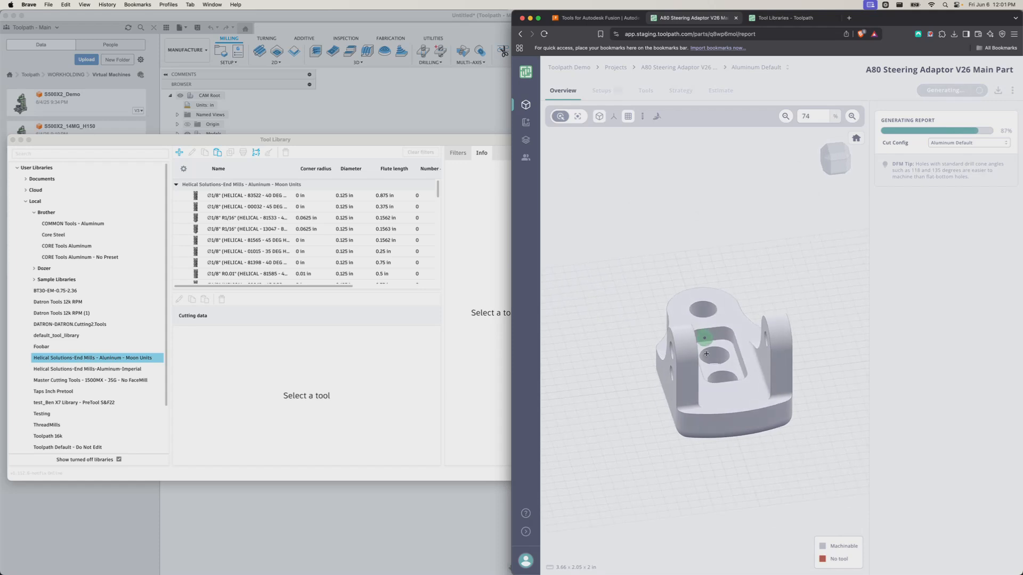
left_click(655, 117)
left_click_drag(668, 267, 709, 374)
scroll(839, 309, "down", 5)
scroll(677, 343, "up", 3)
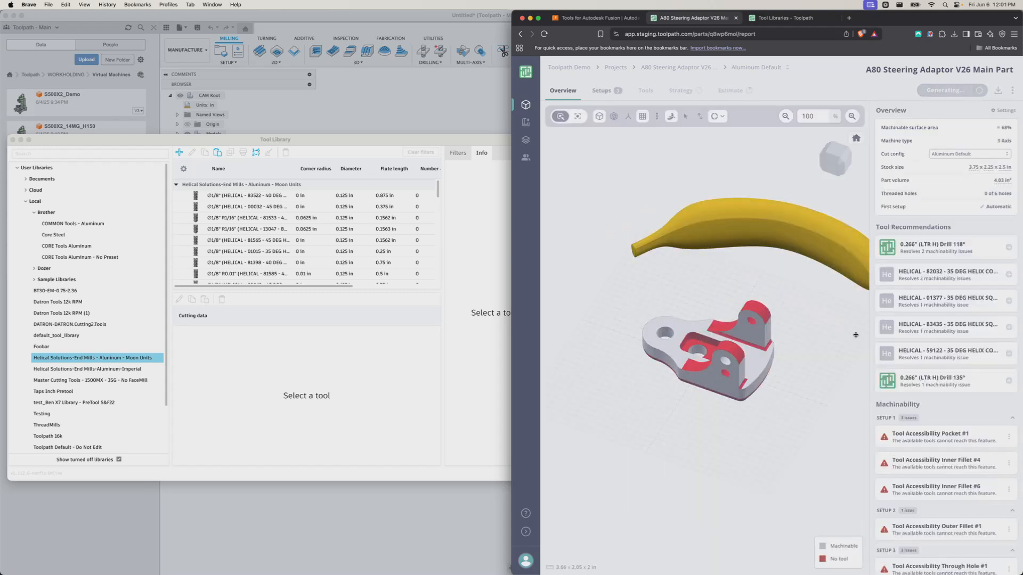
Highlight the features resolved by HELICAL 82032, 83435 and 59122
mouse_move(933, 275)
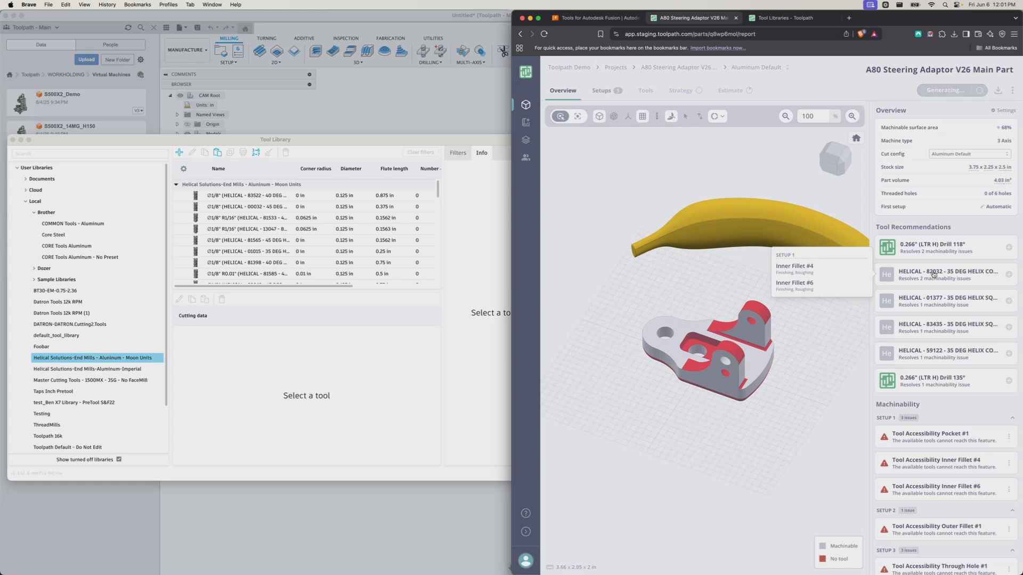
left_click(933, 274)
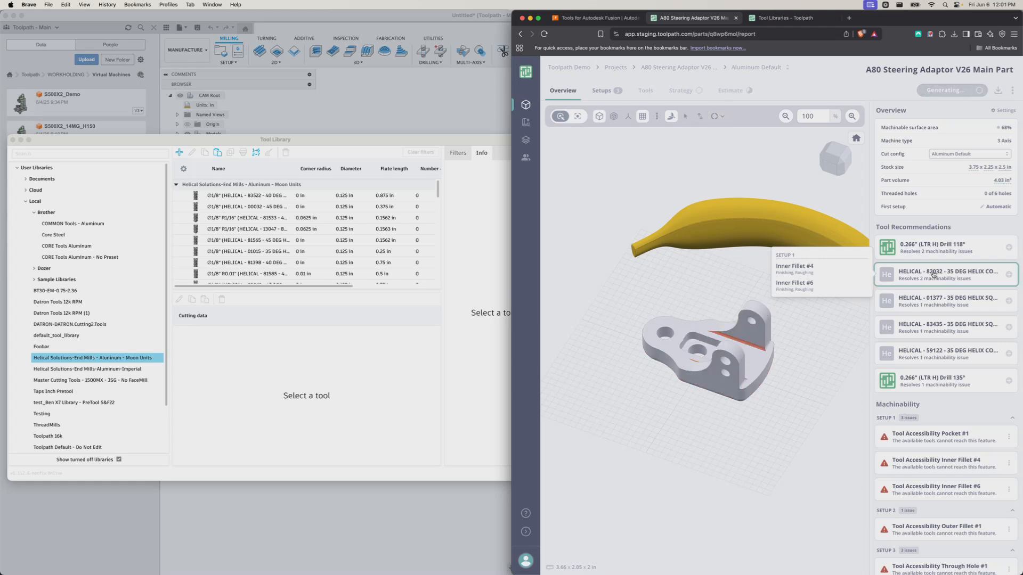
mouse_move(704, 338)
left_mouse_down()
mouse_move(725, 379)
mouse_move(690, 346)
left_mouse_up()
scroll(698, 344, "up", 4)
mouse_move(920, 300)
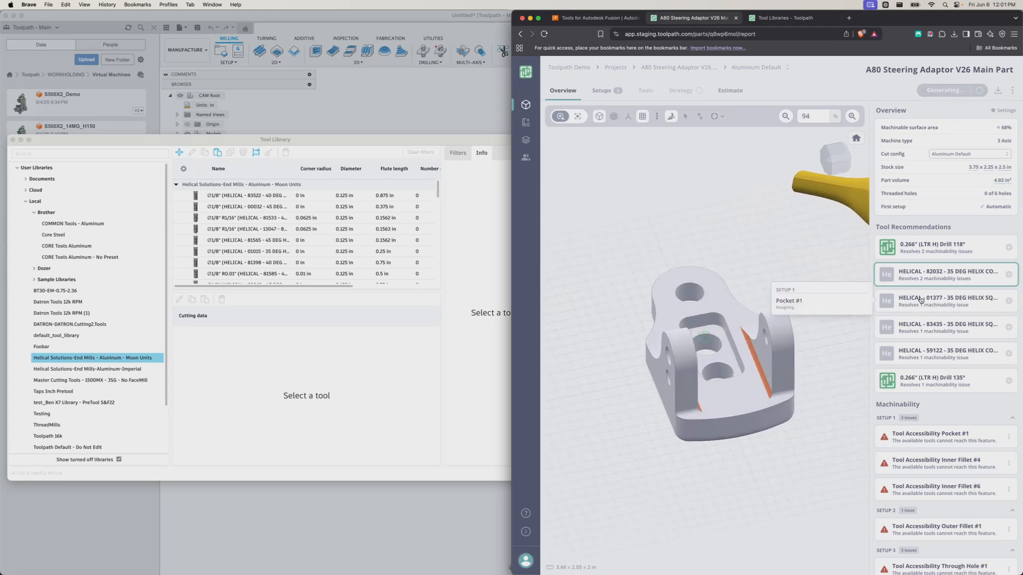
left_click(917, 327)
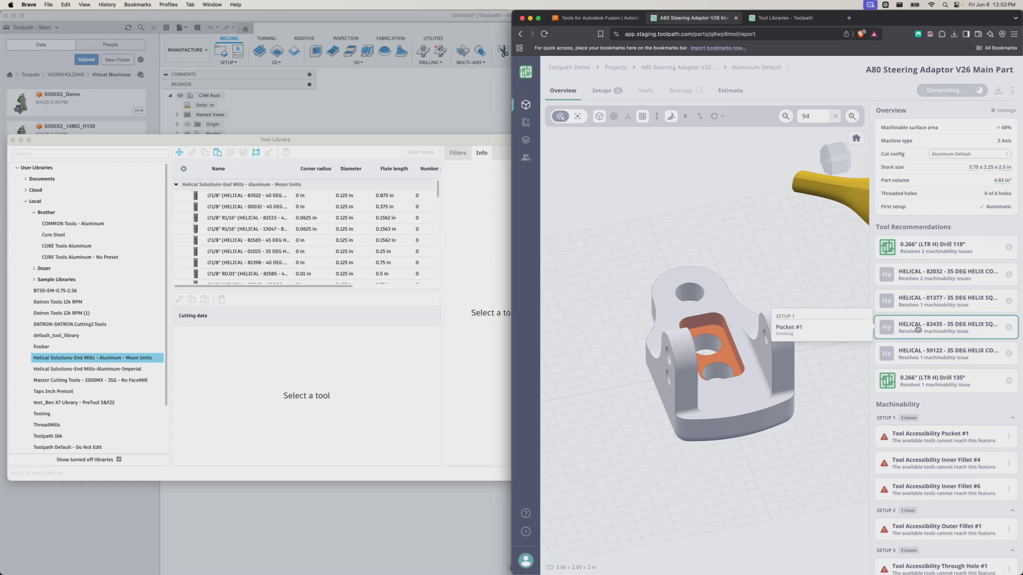
left_click(926, 354)
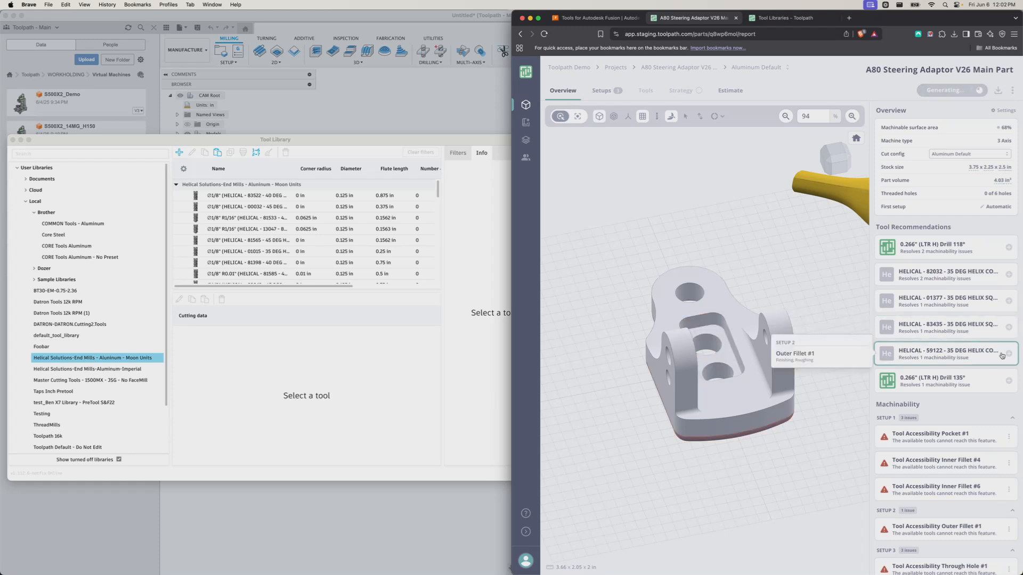
Review the full tool details of HELICAL 59122
left_click(983, 353)
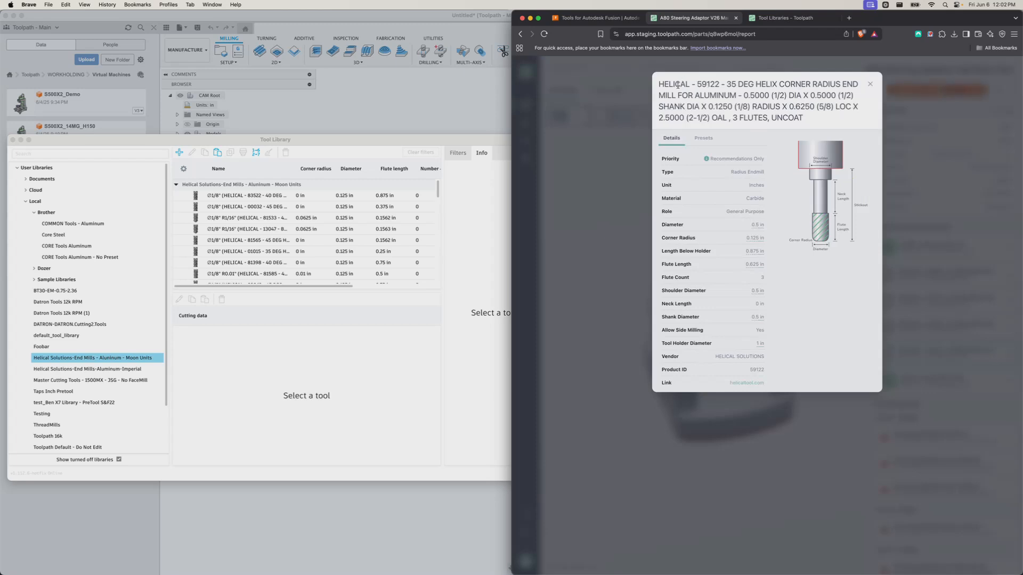
left_click_drag(677, 85, 777, 98)
left_click(737, 114)
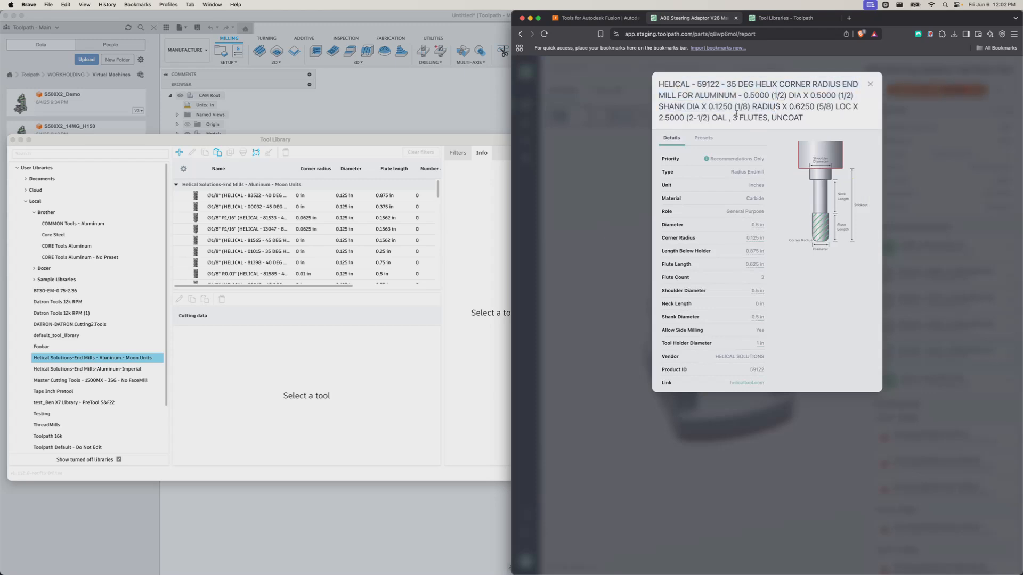
left_click(869, 84)
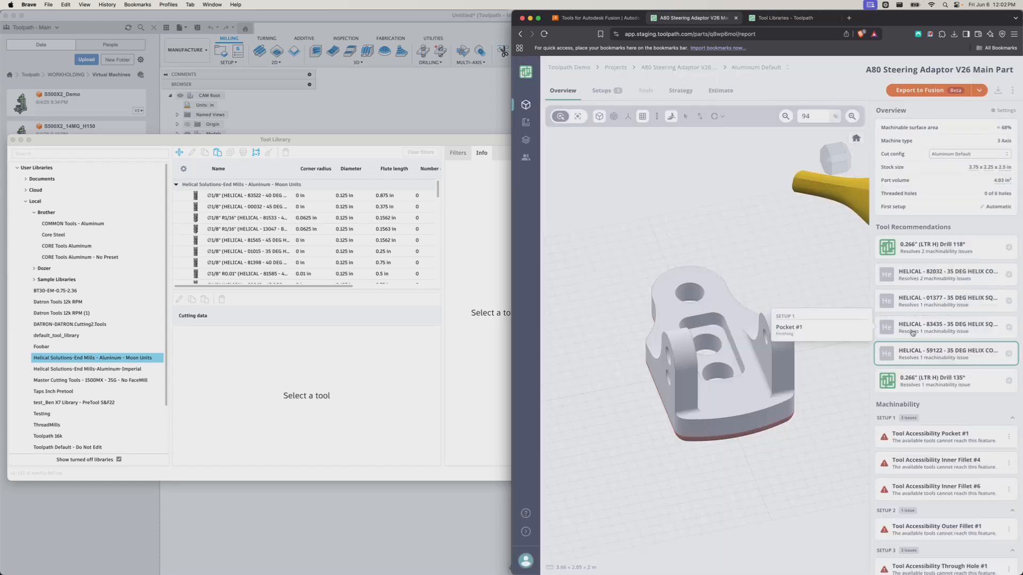
Recheck 83435 and 82032 features, then inspect 82032's corner radius and coating details
left_click(934, 326)
left_click(933, 309)
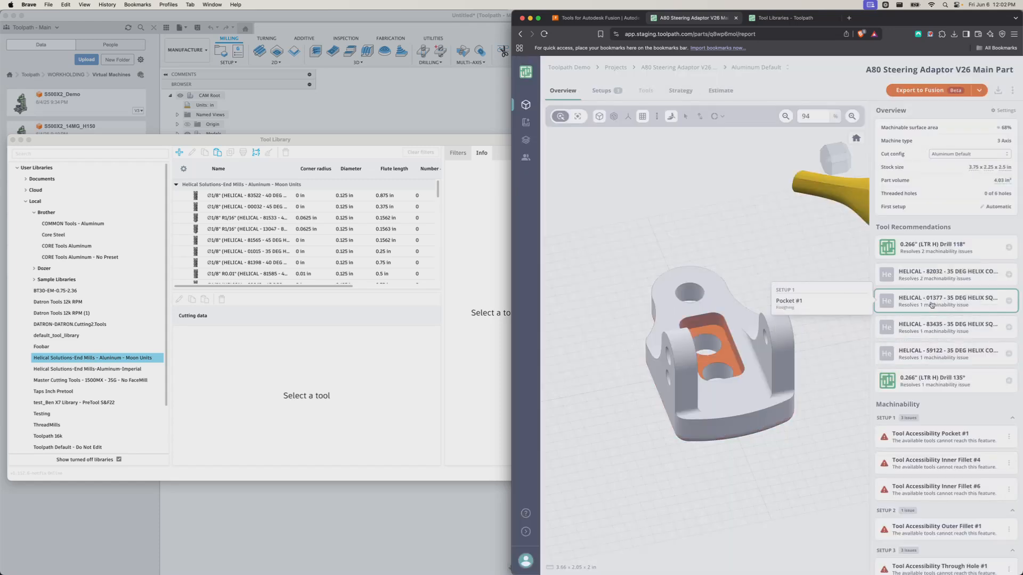
left_click(936, 280)
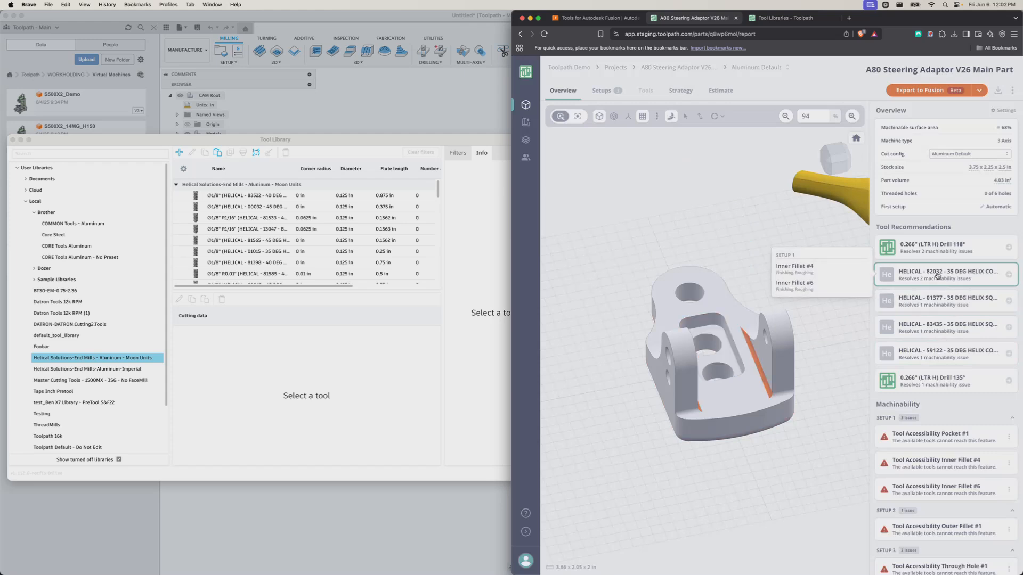
left_click(923, 272)
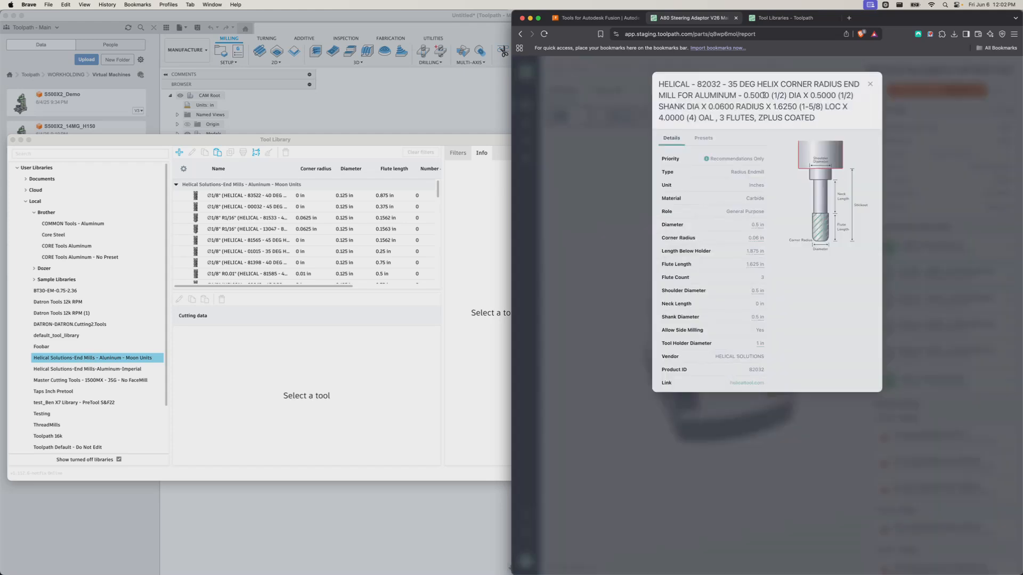
left_click_drag(714, 102, 776, 104)
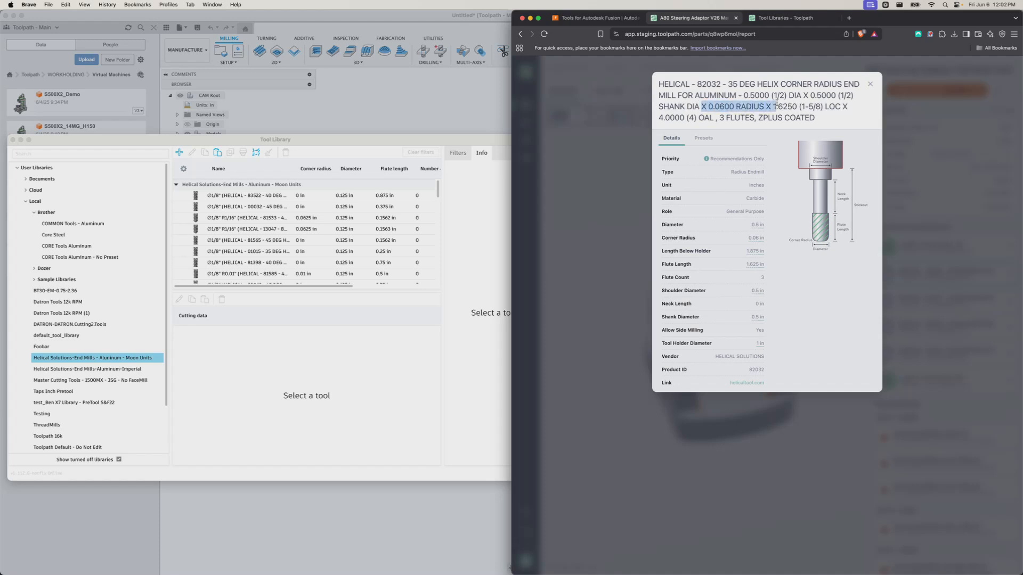
left_click(721, 113)
left_click_drag(816, 119, 753, 115)
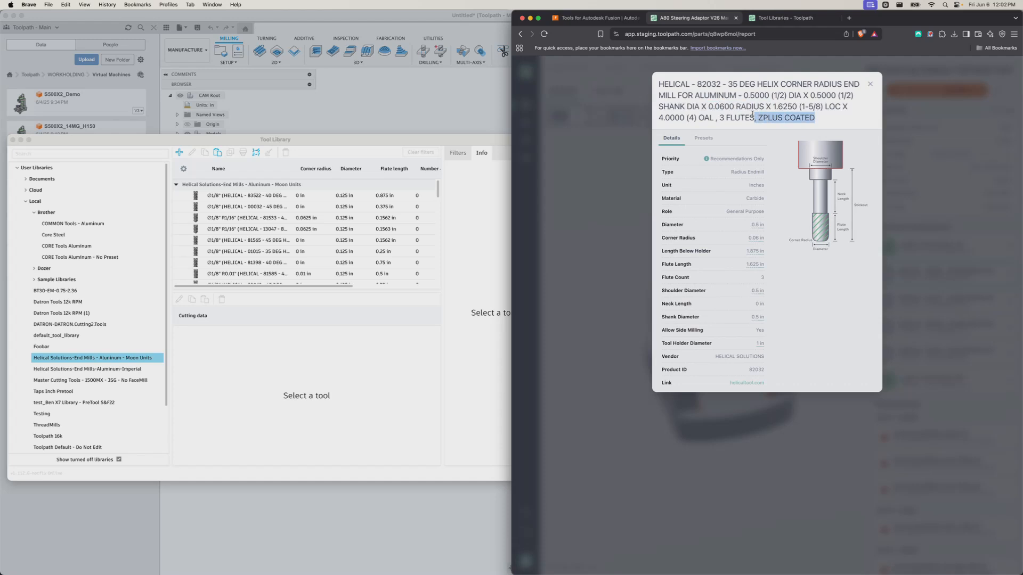
left_click(782, 118)
left_click(870, 83)
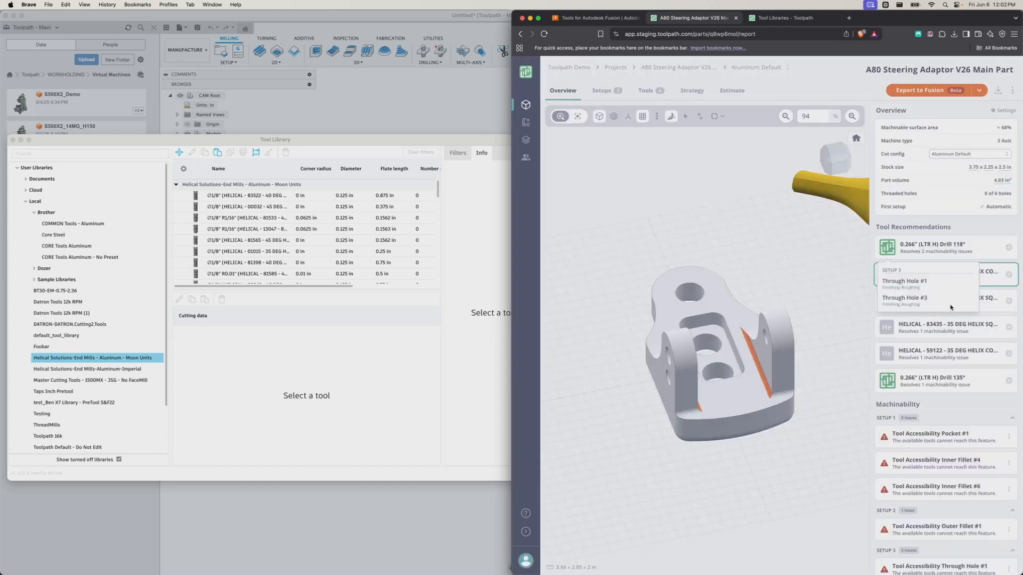
Hide the banana scale reference from the part view
left_click_drag(757, 298, 812, 277)
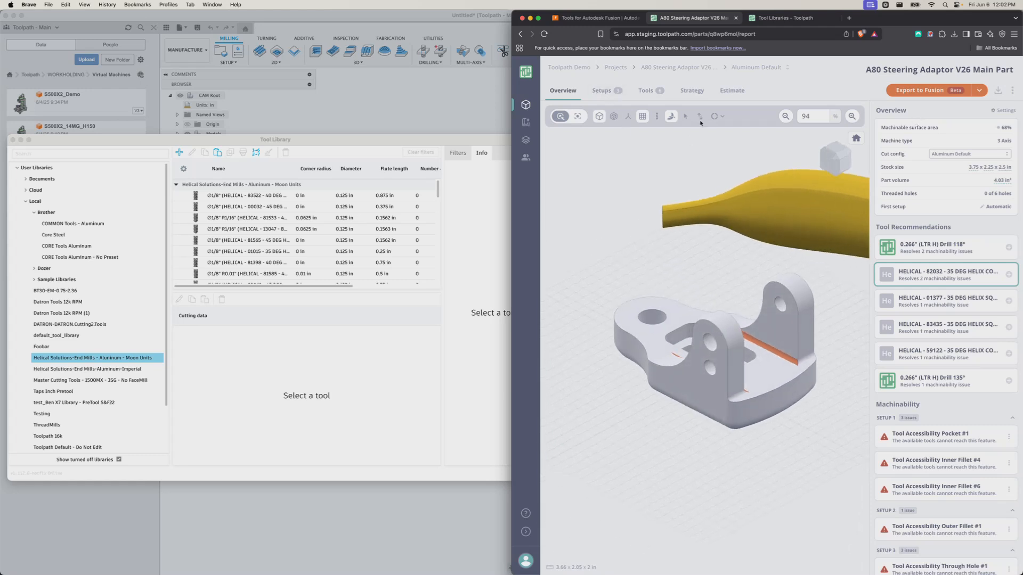
left_click(670, 116)
left_click_drag(725, 296, 717, 320)
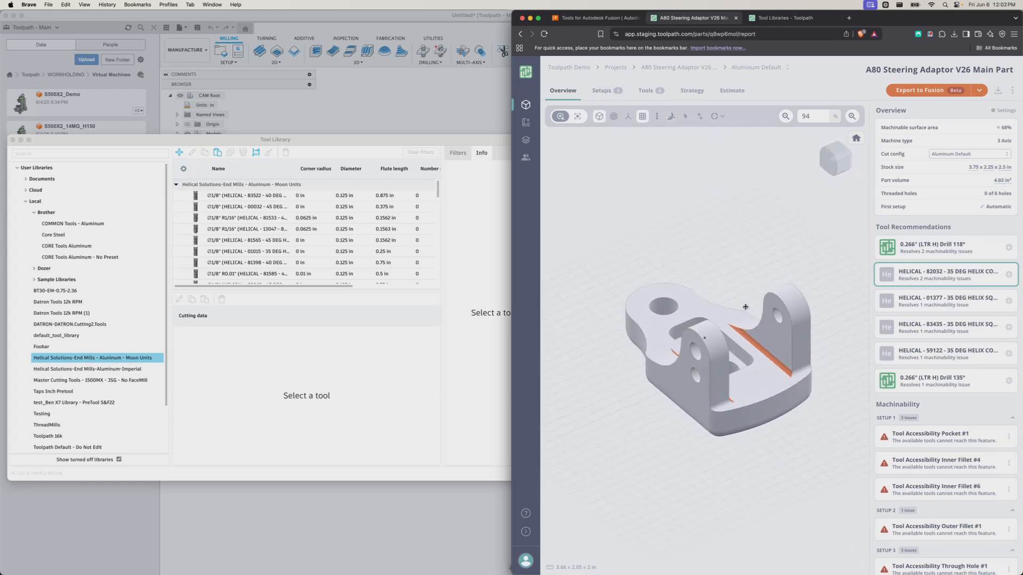
Accept the 0.266" Drill 118° and HELICAL 82032, 01377, 83435, 59122 end mills, then regenerate the report
left_click(1008, 247)
left_click(1009, 274)
left_click(1008, 301)
left_click(1009, 327)
left_click(1010, 353)
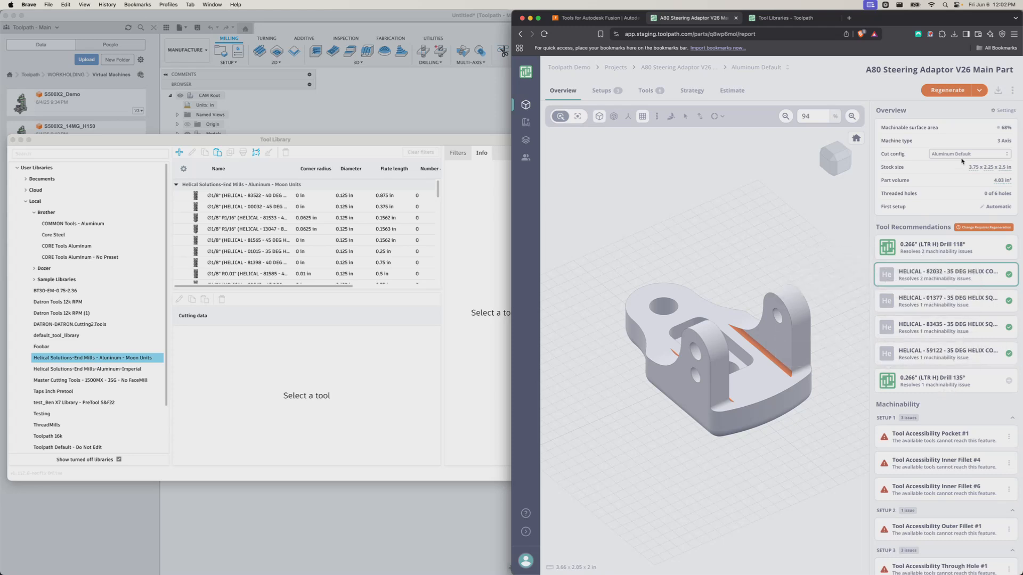
left_click(948, 95)
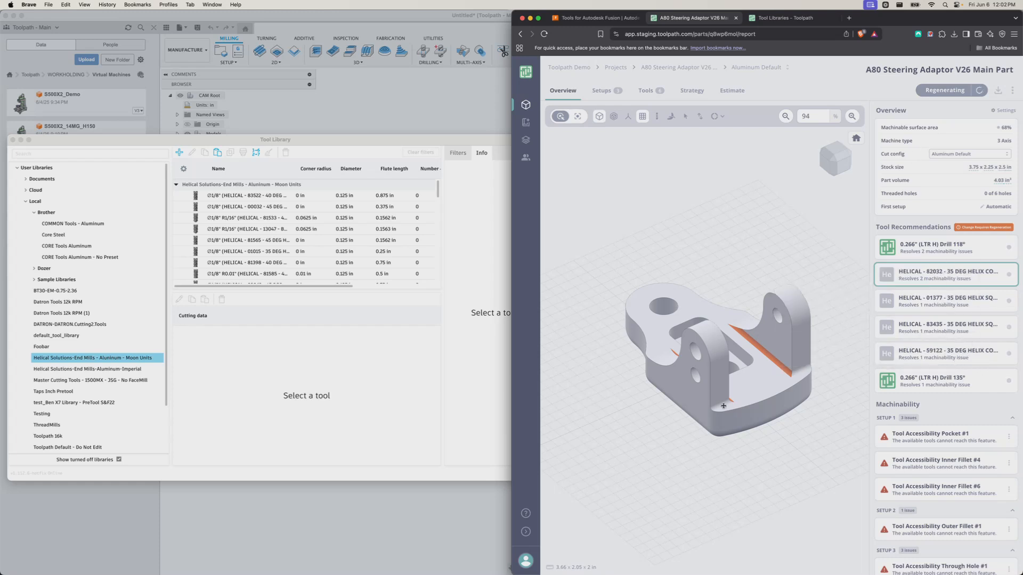
left_click_drag(768, 394, 802, 367)
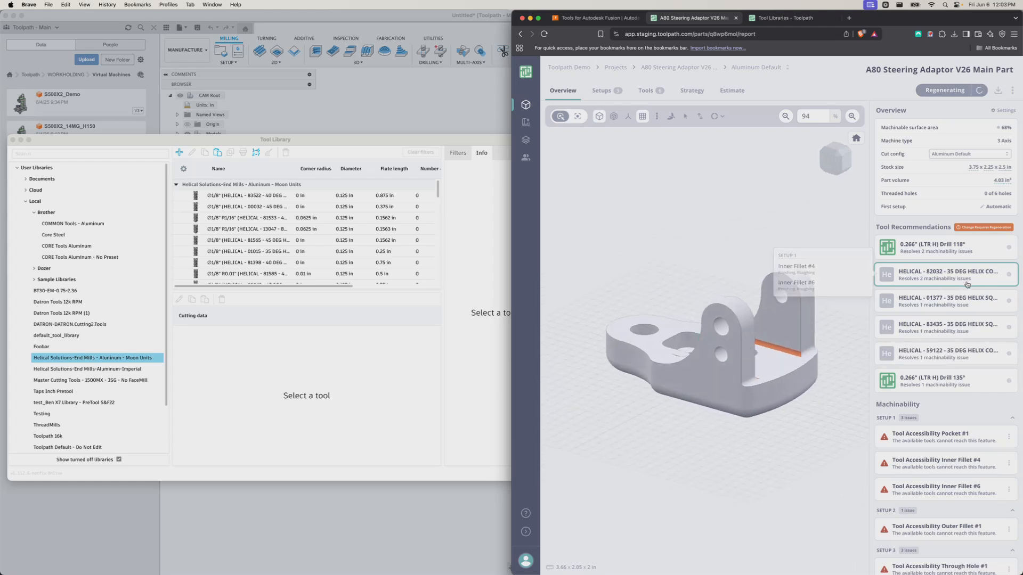